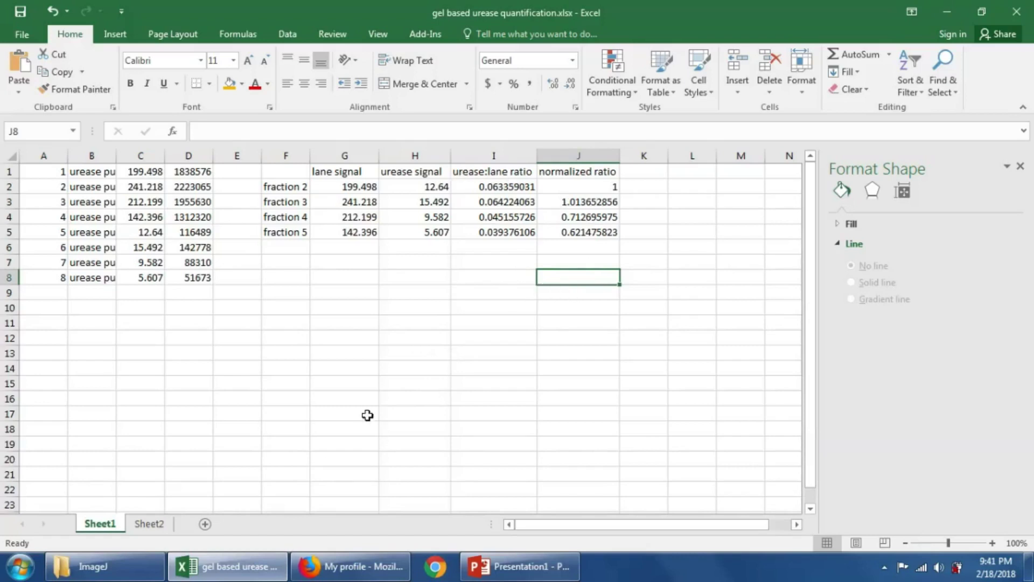
# Go to Sheet2, which holds the fraction 3 and fraction 5 replicate tables
pyautogui.click(136, 524)
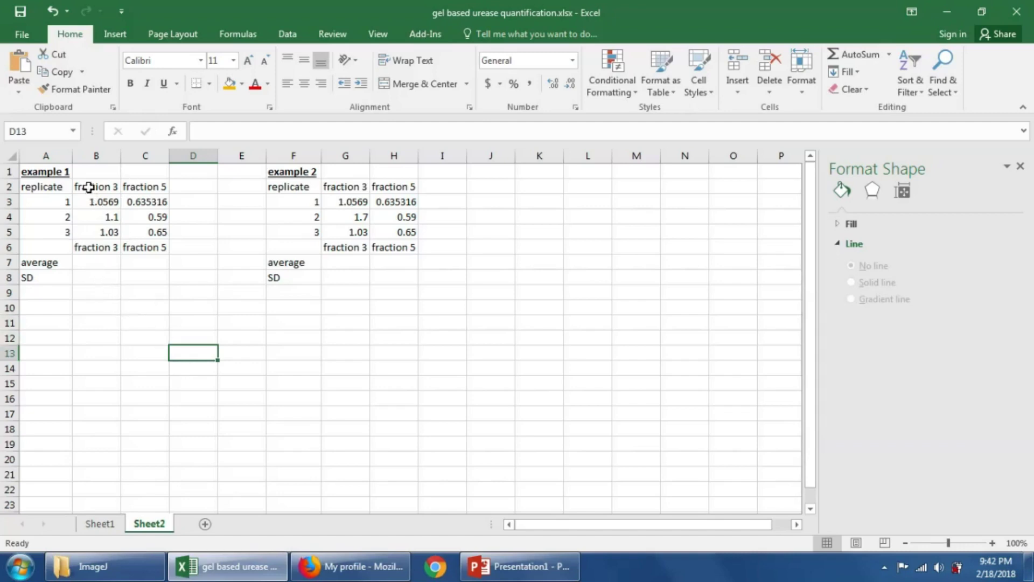
# Put =AVERAGE(B3:B5) in B7 to get the fraction 3 average of 1.0623
pyautogui.click(97, 264)
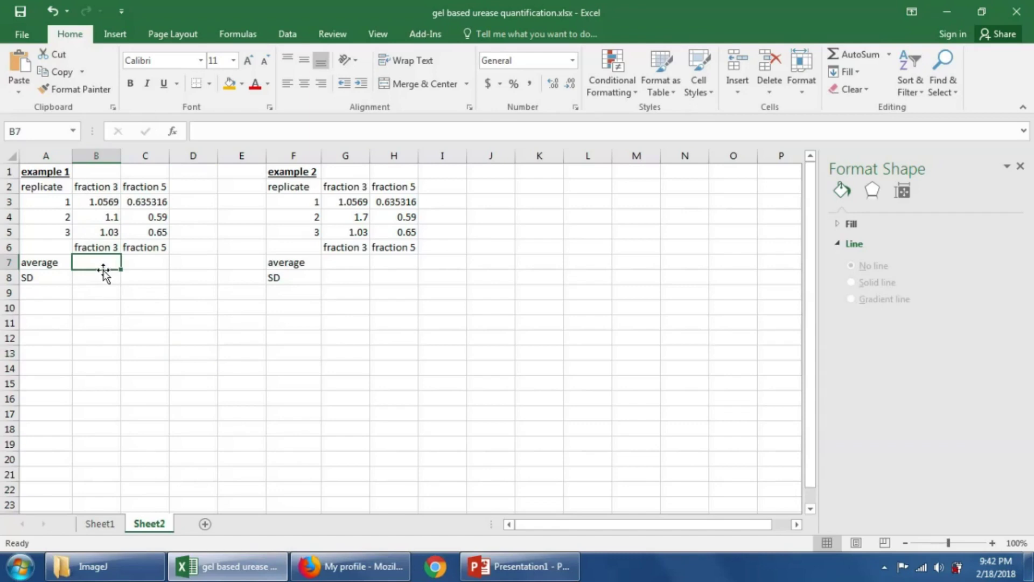
pyautogui.write('=')
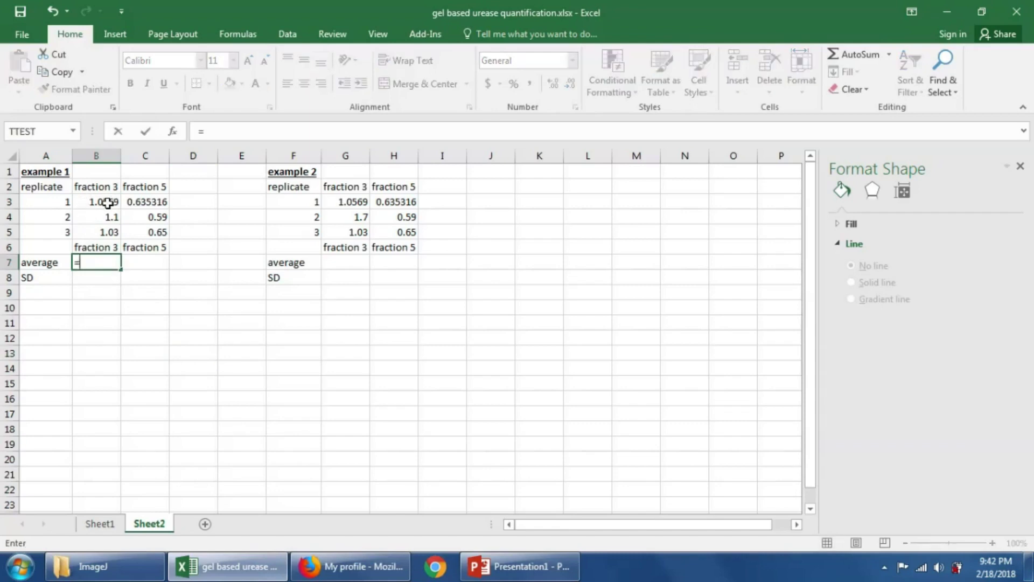
pyautogui.click(74, 132)
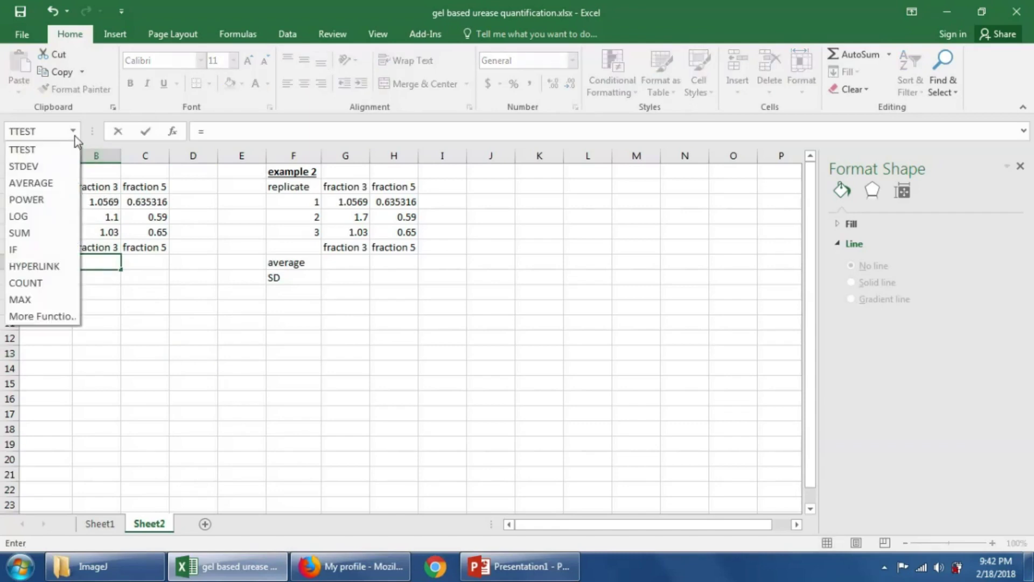
pyautogui.click(52, 180)
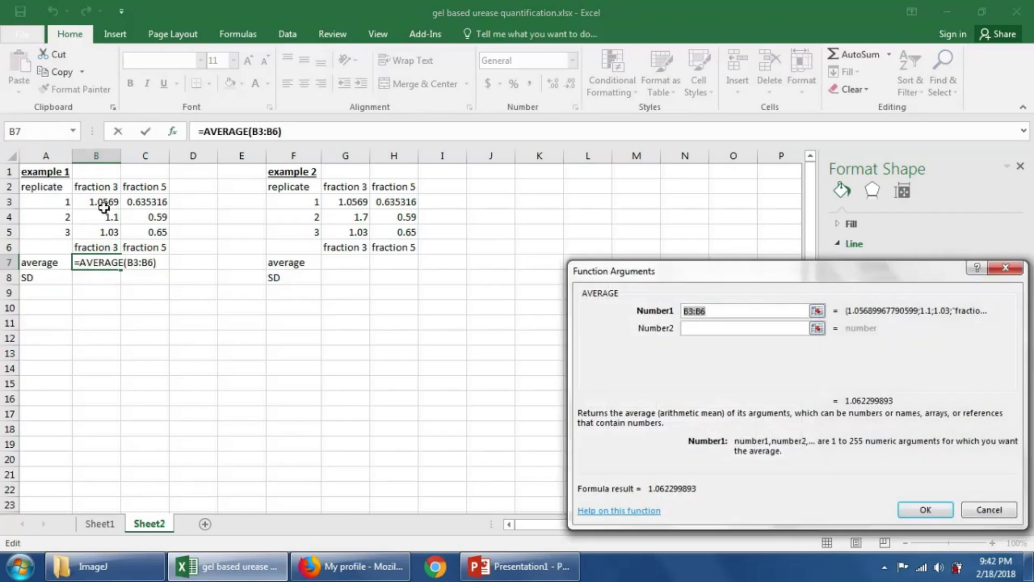
pyautogui.moveTo(103, 203); pyautogui.dragTo(103, 237)
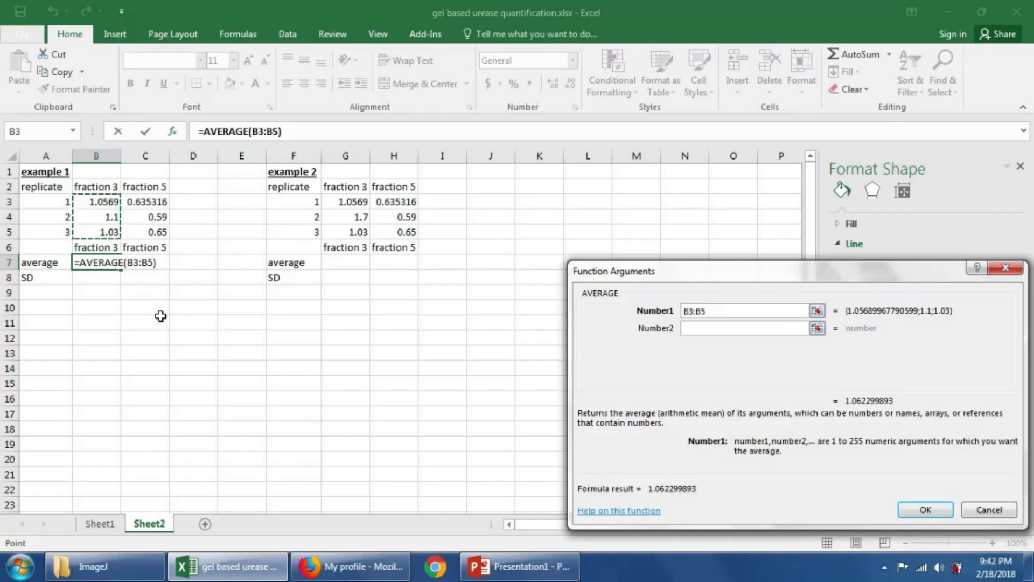
pyautogui.press('Return')
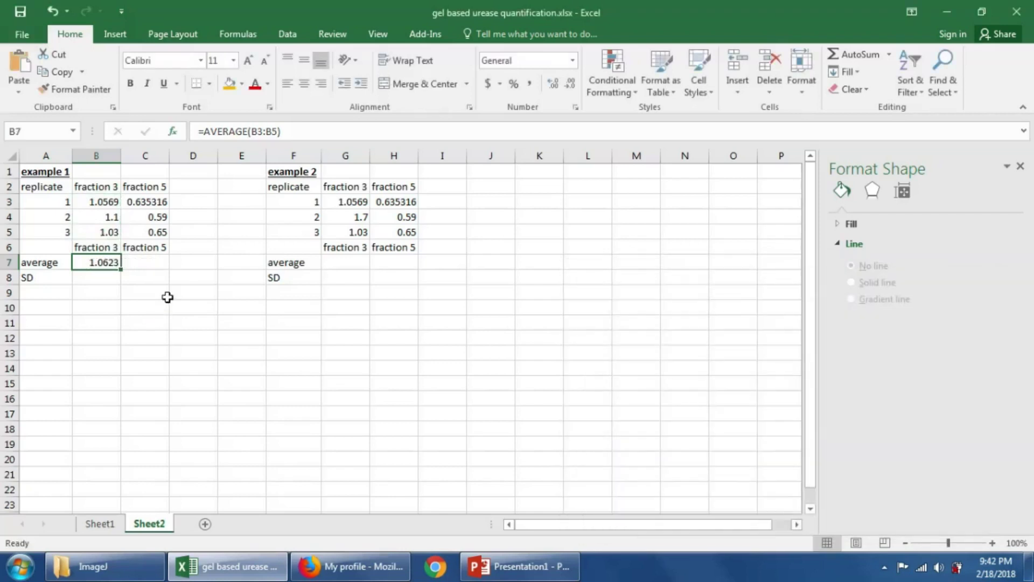
# Put =STDEV(B3:B5) in B8 to get the fraction 3 SD of 0.035311
pyautogui.click(96, 278)
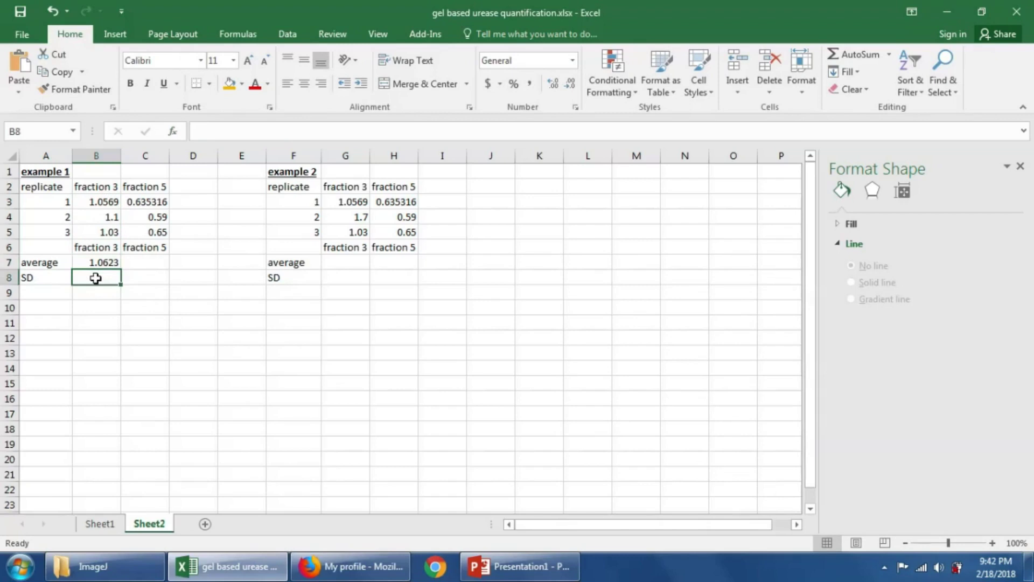
pyautogui.write('=')
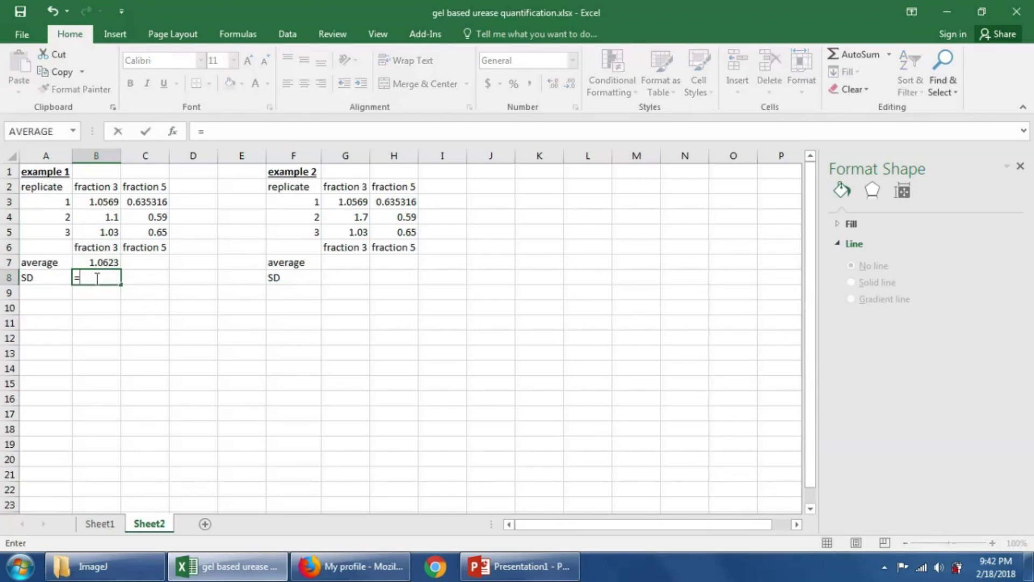
pyautogui.click(74, 131)
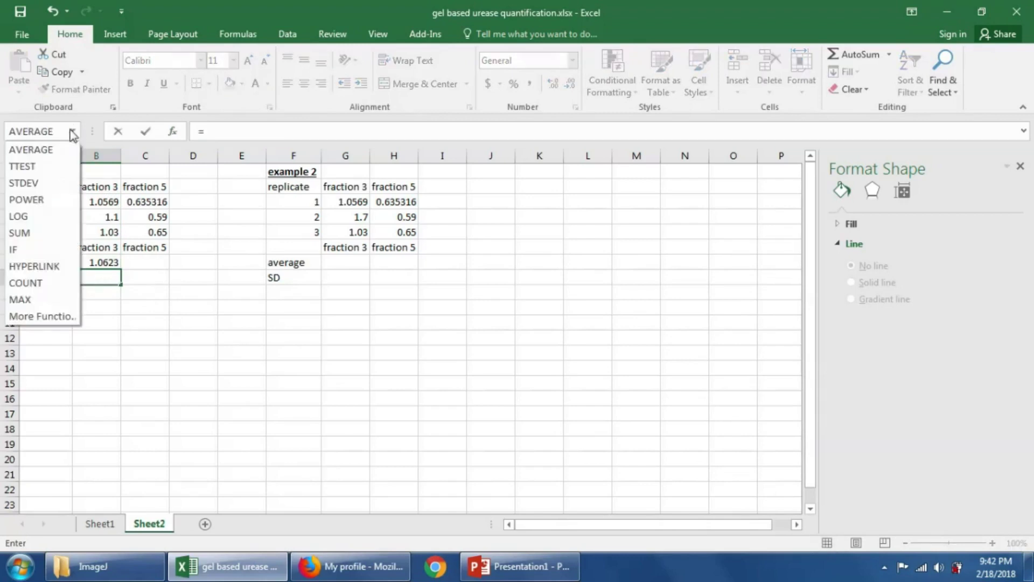
pyautogui.click(50, 181)
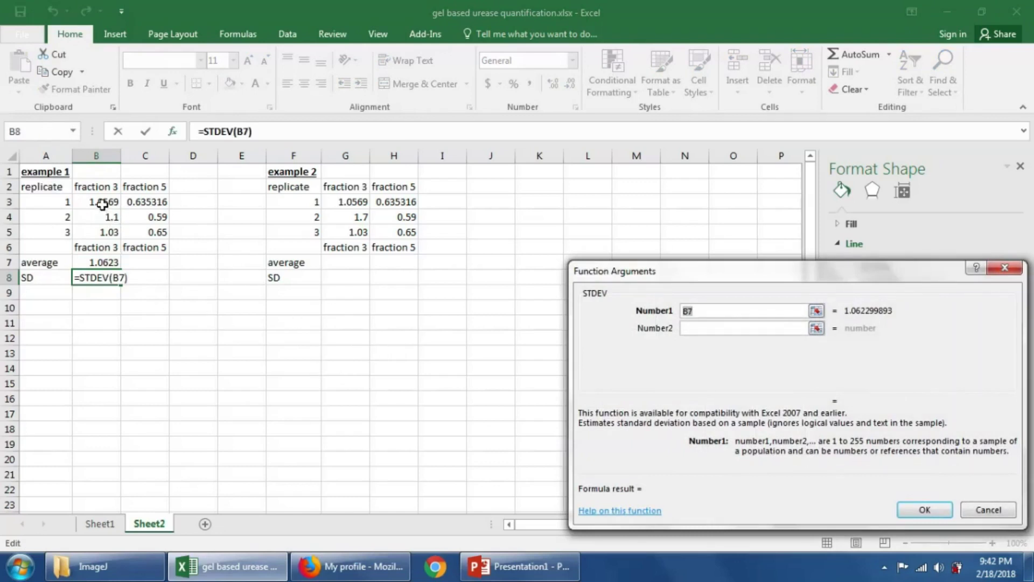
pyautogui.moveTo(101, 202); pyautogui.dragTo(104, 227)
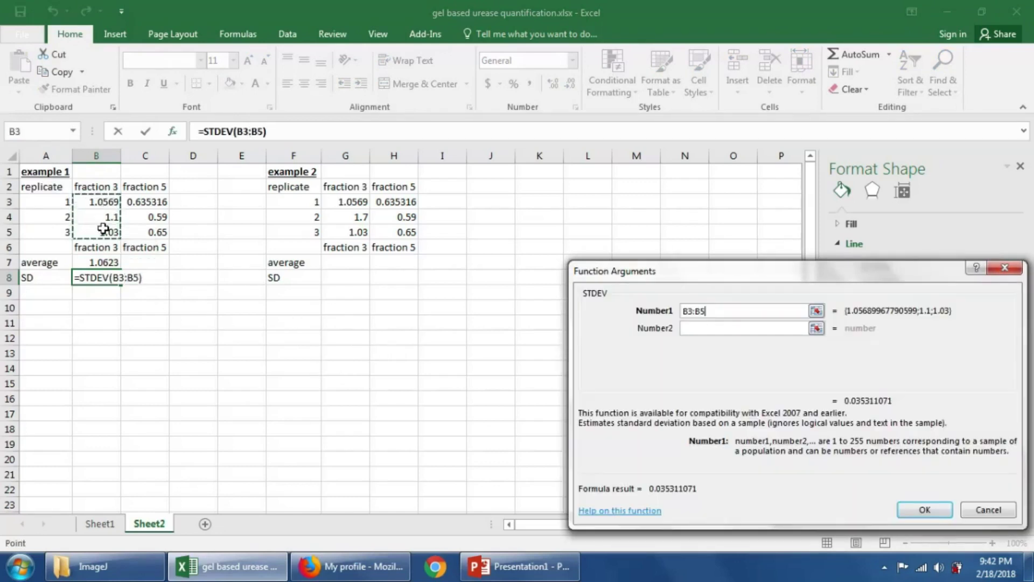
pyautogui.click(924, 510)
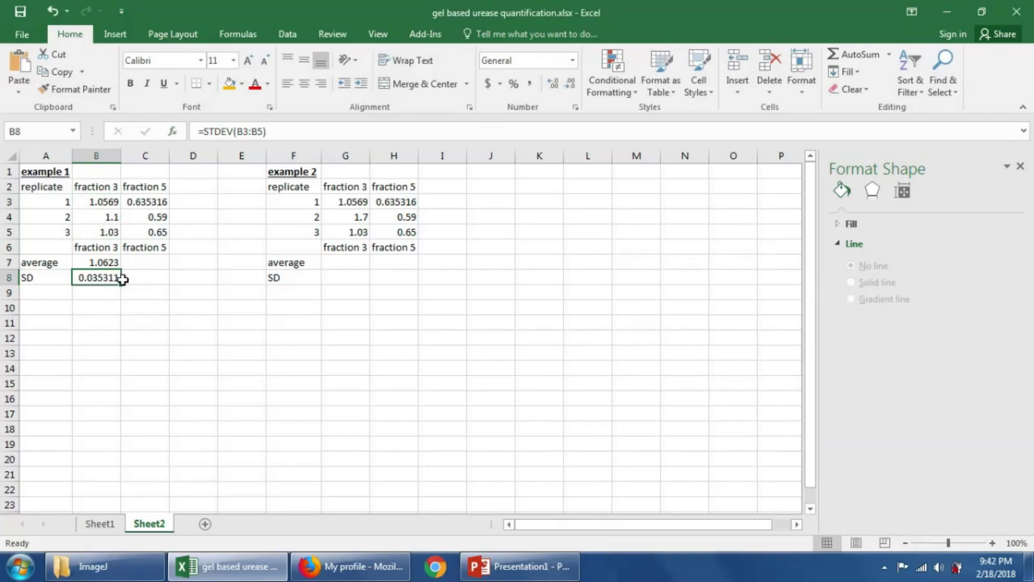
# Fill the B7:B8 formulas right into column C, giving 0.625105 and 0.031276
pyautogui.moveTo(111, 261); pyautogui.dragTo(141, 280)
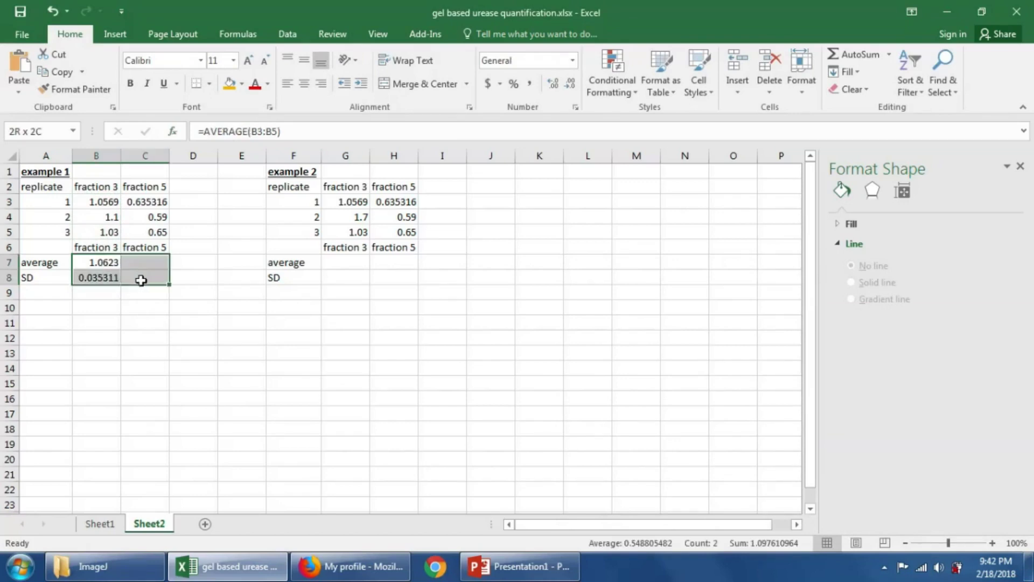
pyautogui.click(853, 72)
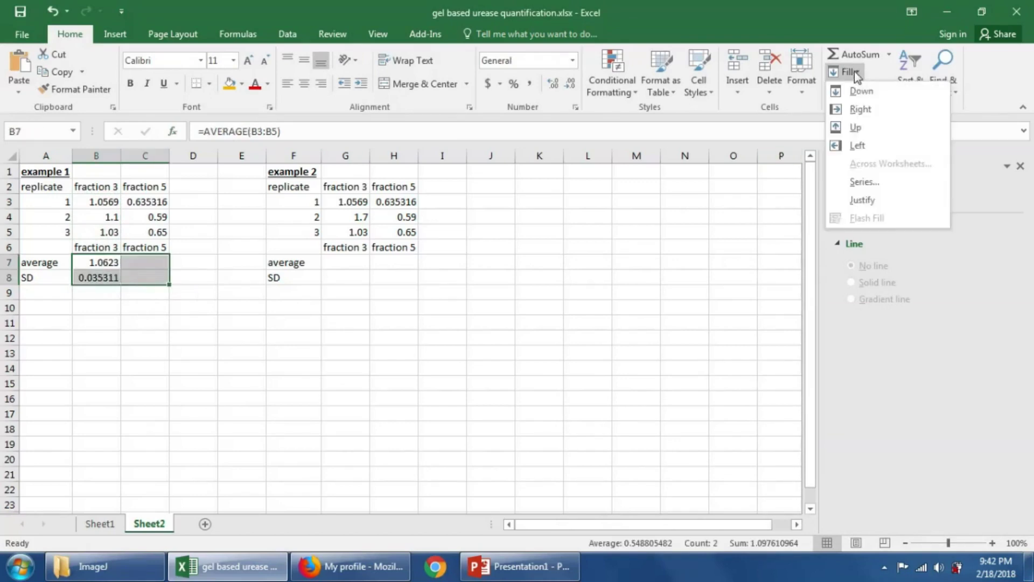
pyautogui.click(861, 110)
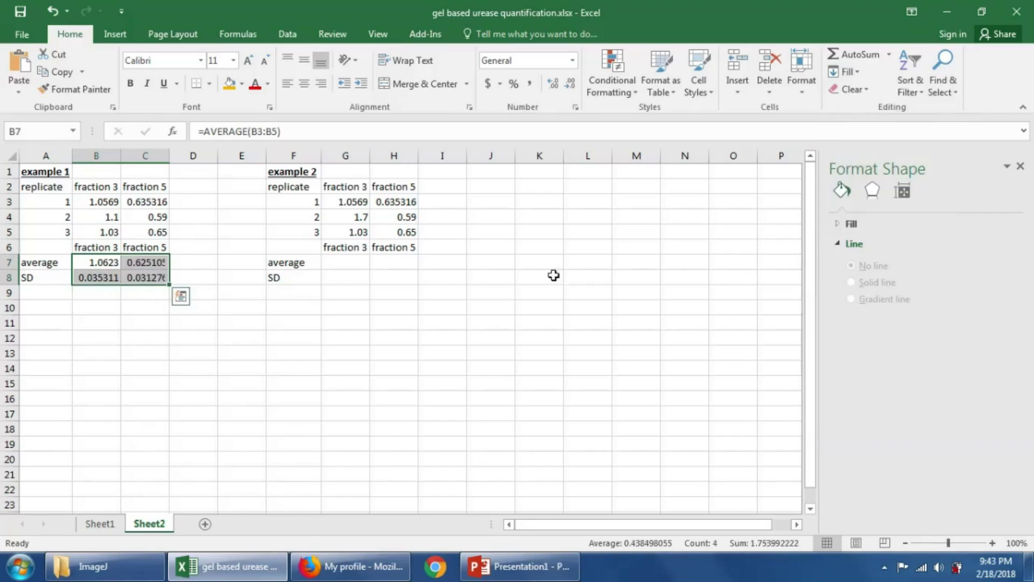
pyautogui.click(149, 332)
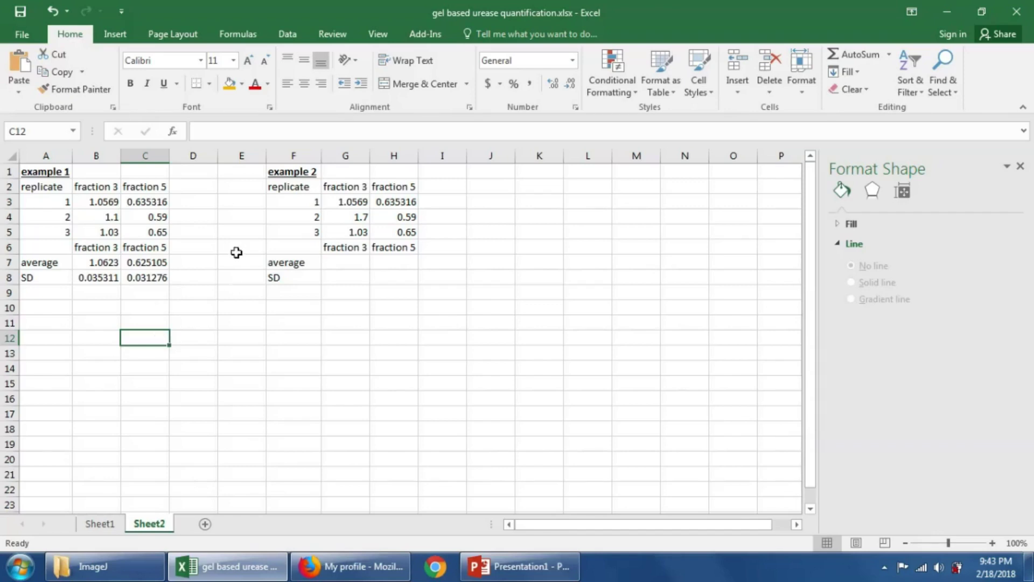
# Insert a clustered column chart of the B6:C7 averages and place it below example 1's table
pyautogui.click(91, 249)
pyautogui.moveTo(92, 255); pyautogui.dragTo(130, 265)
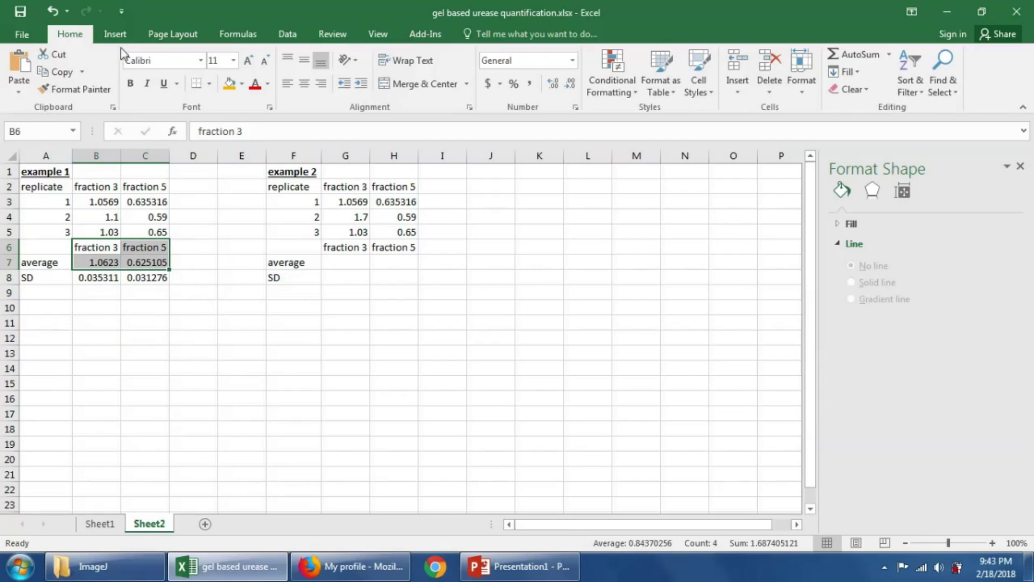
pyautogui.click(116, 35)
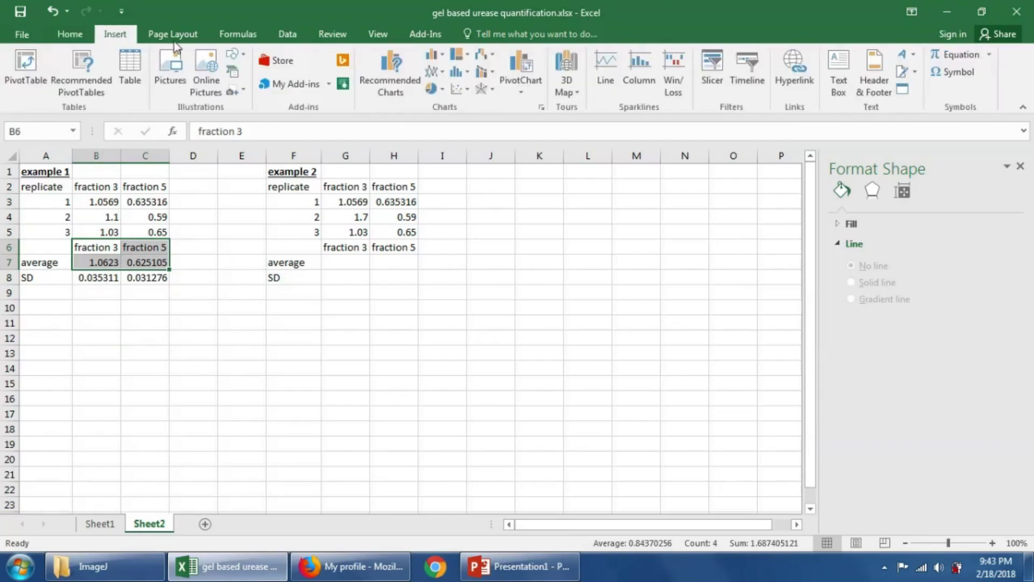
pyautogui.click(432, 56)
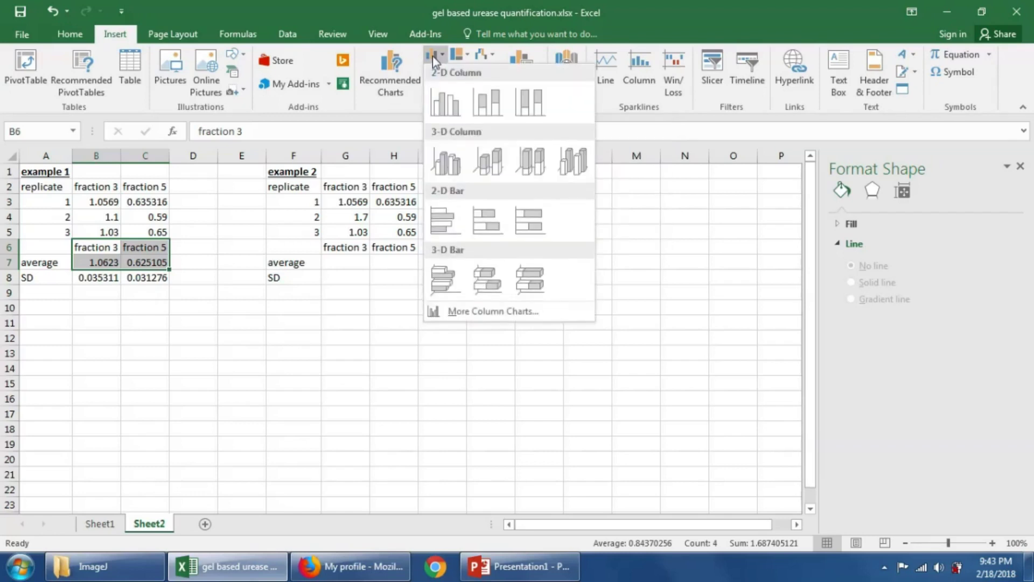
pyautogui.click(439, 111)
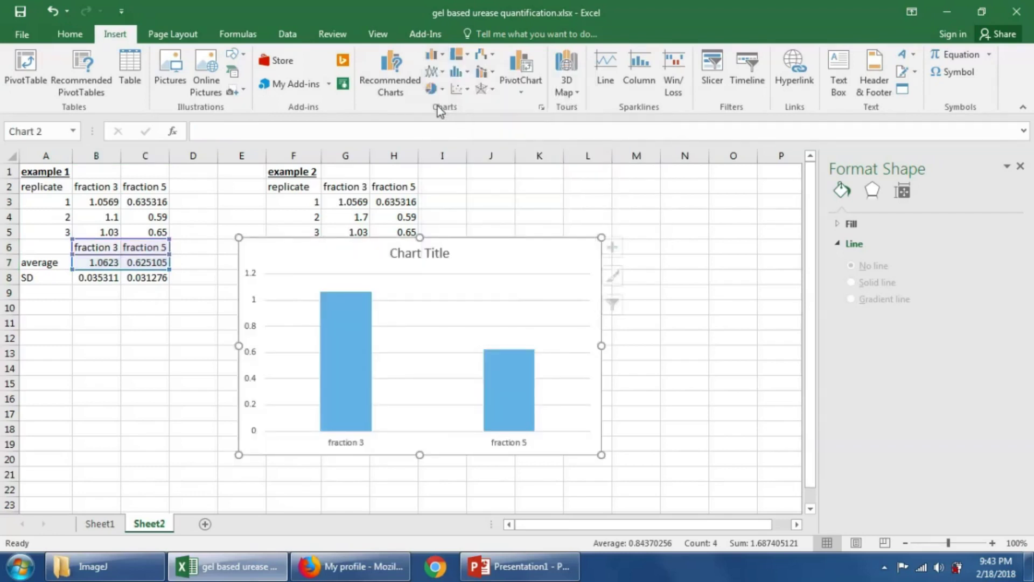
pyautogui.moveTo(329, 245); pyautogui.dragTo(146, 311)
pyautogui.scroll(-1, 146, 310)
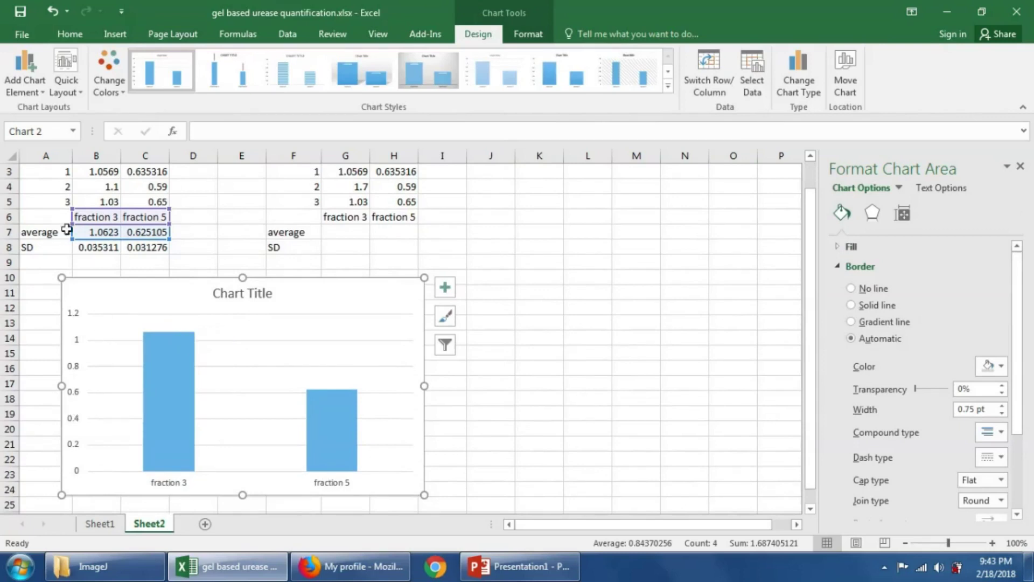
# Add the primary vertical axis title 'urease:lane ratio' to the chart
pyautogui.click(24, 92)
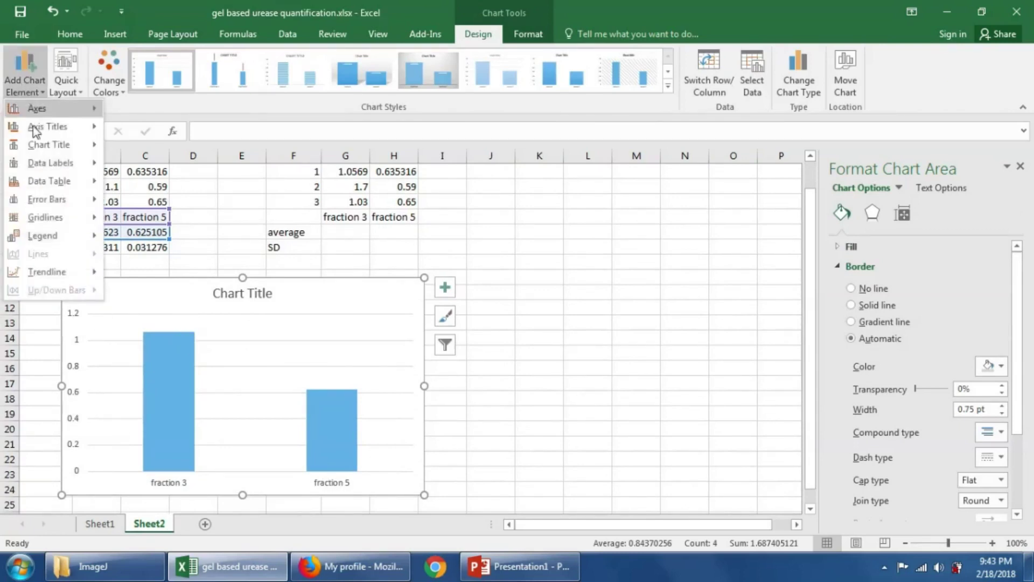
pyautogui.moveTo(36, 127)
pyautogui.click(163, 168)
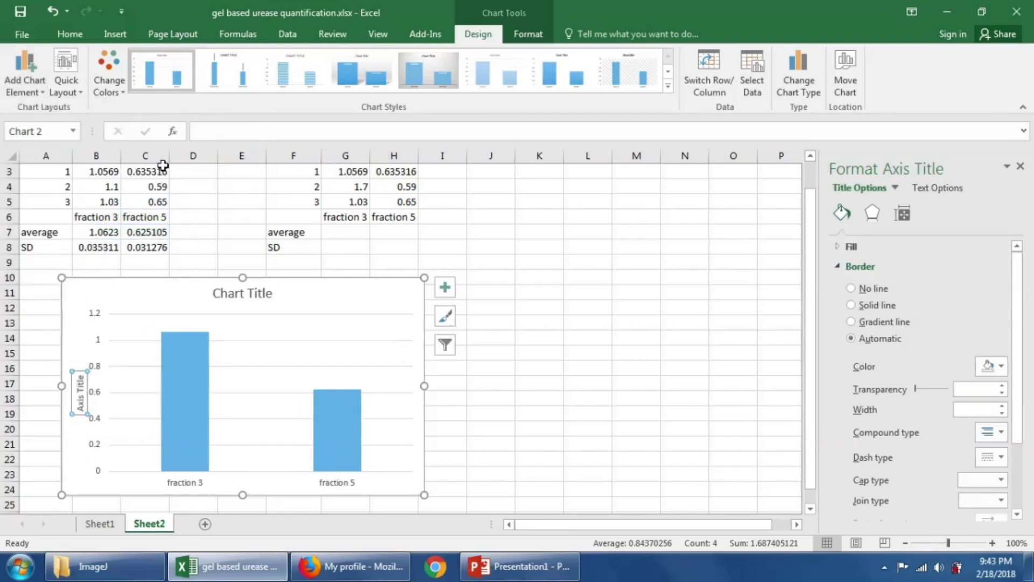
pyautogui.write('urease')
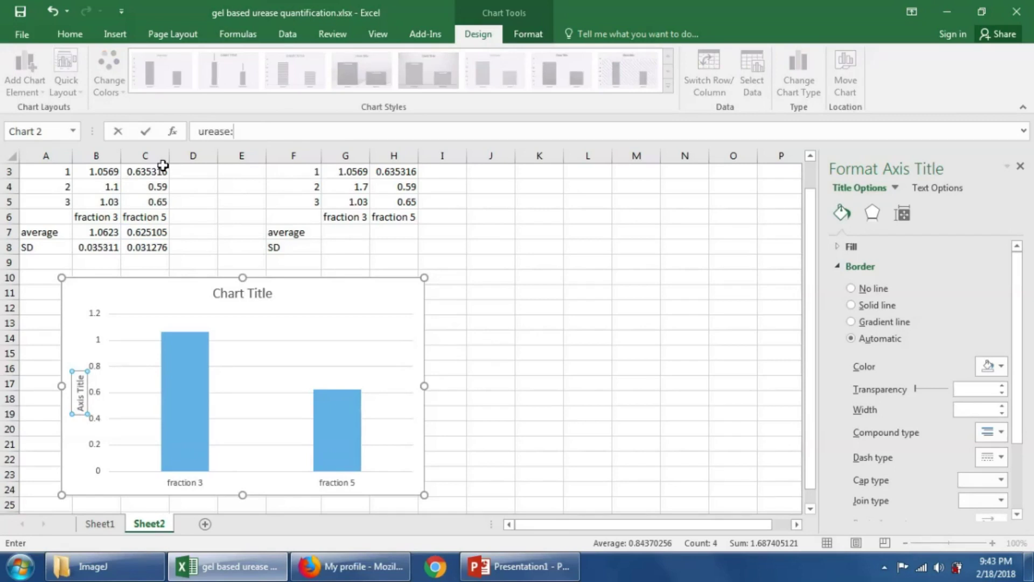
pyautogui.write(':lane ratio')
pyautogui.press('Return')
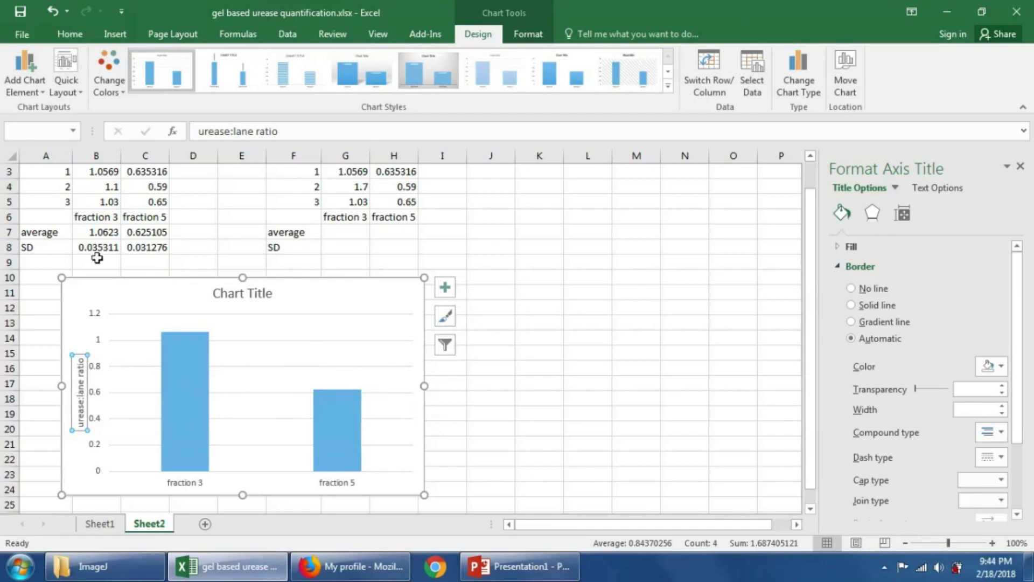
# Add error bars to the chart's columns and open their full formatting options
pyautogui.moveTo(183, 393)
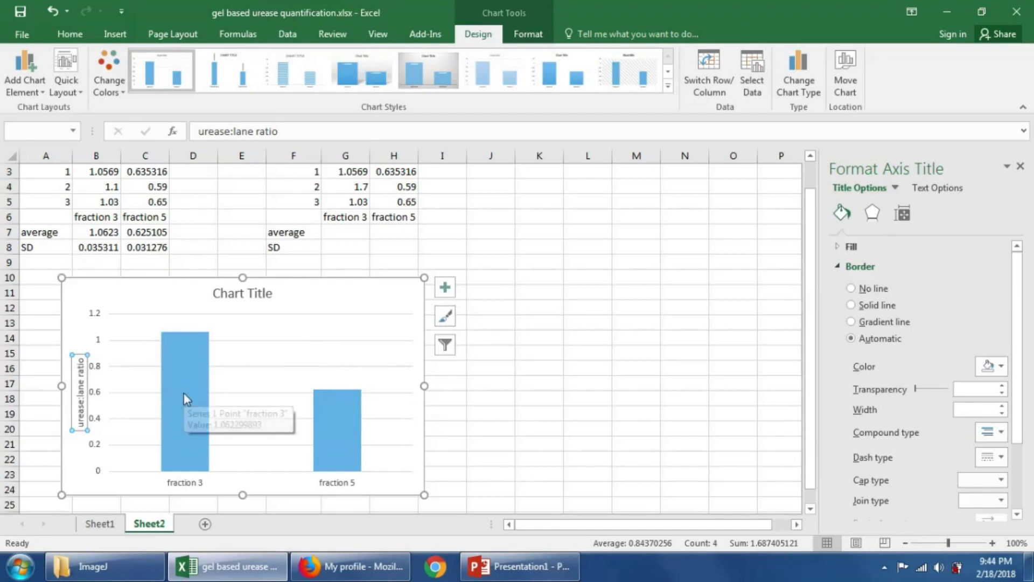
pyautogui.click(183, 393)
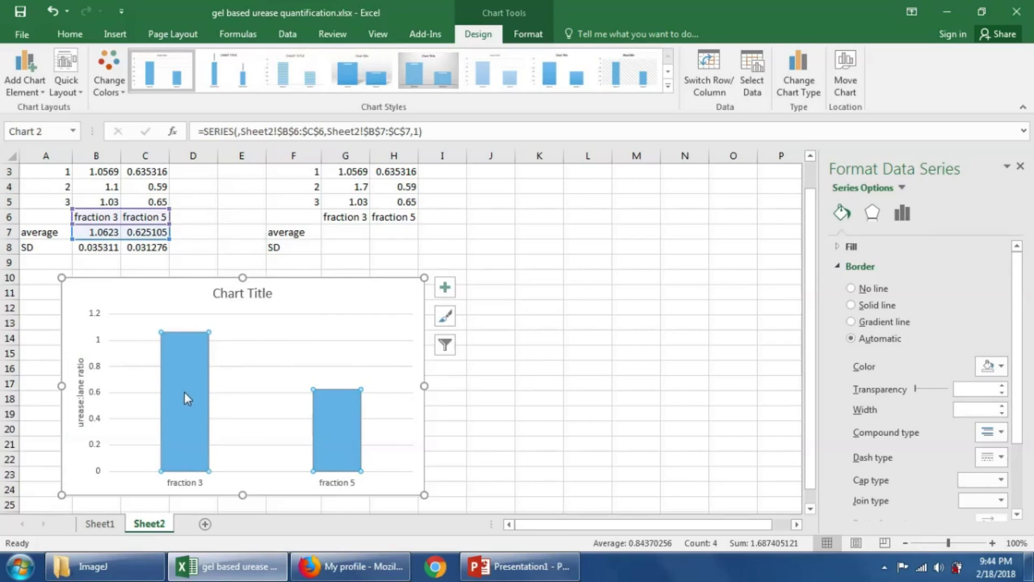
pyautogui.click(30, 96)
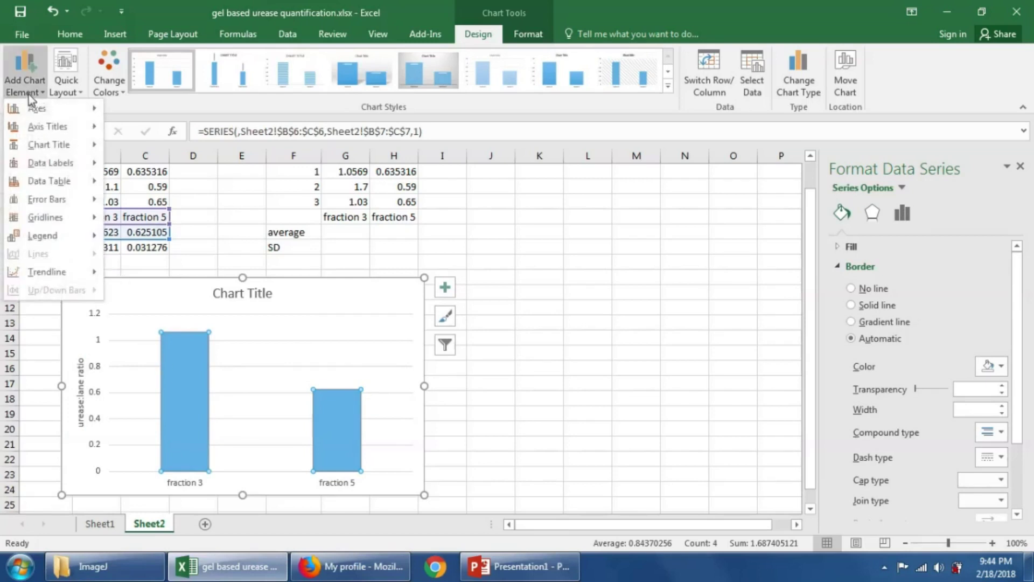
pyautogui.moveTo(53, 204)
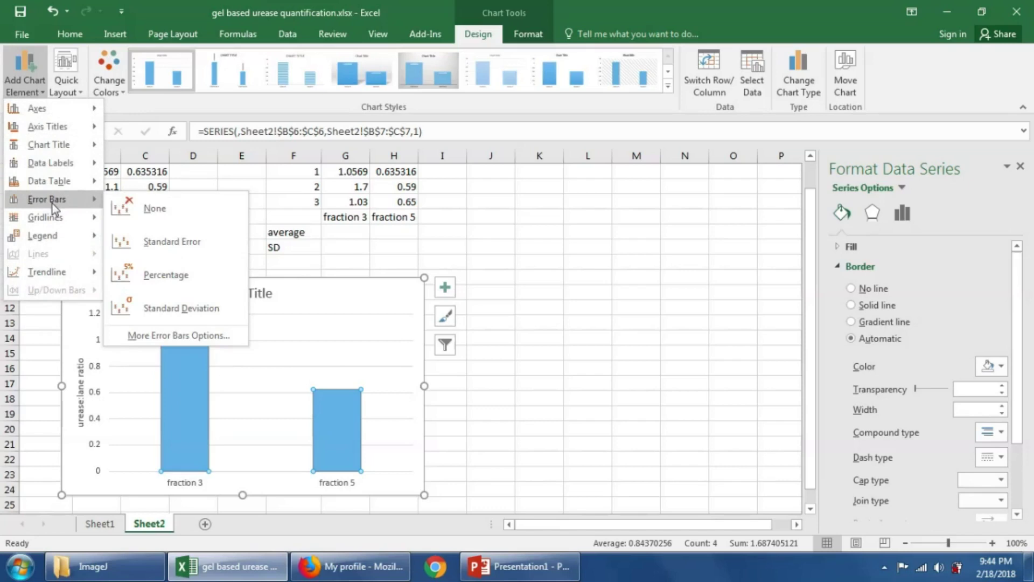
pyautogui.click(169, 334)
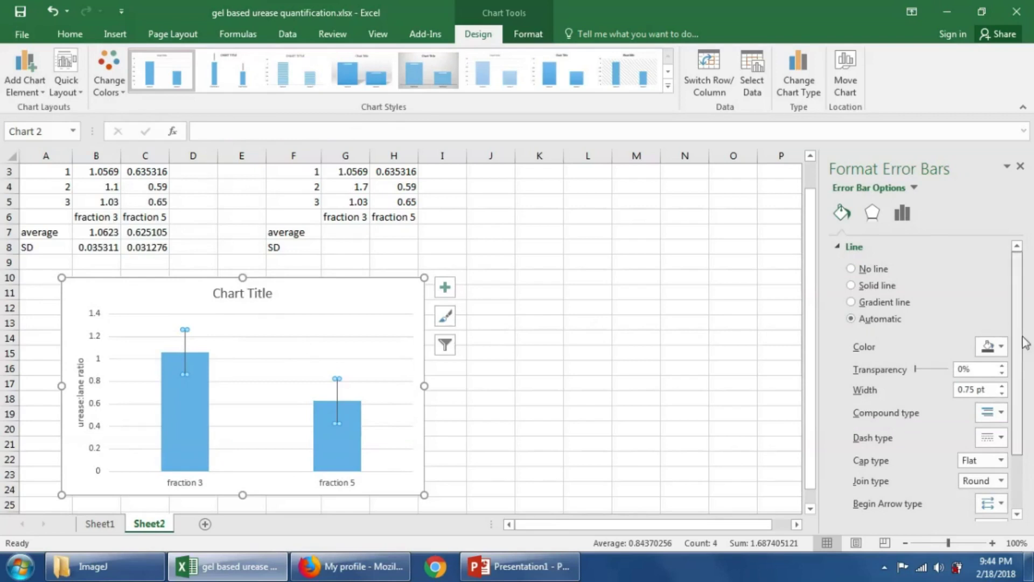
pyautogui.scroll(-2, 1030, 372)
pyautogui.scroll(2, 1031, 413)
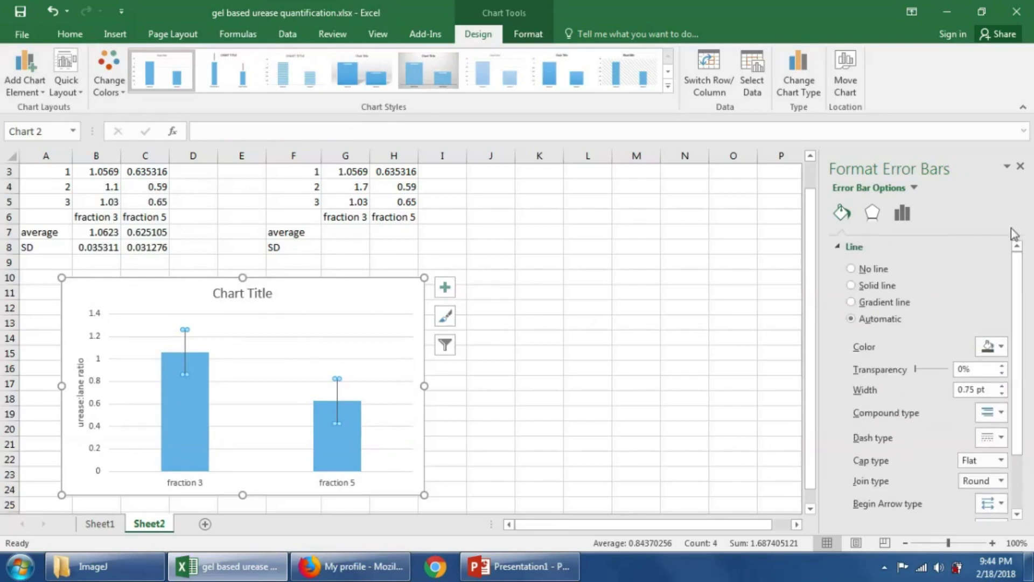
pyautogui.click(25, 81)
pyautogui.moveTo(54, 203)
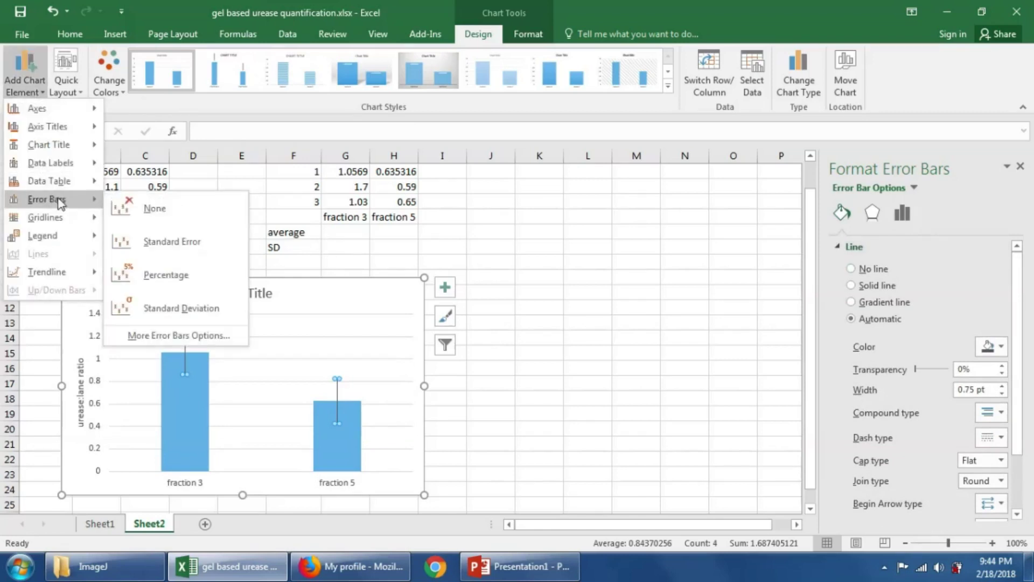
pyautogui.click(165, 335)
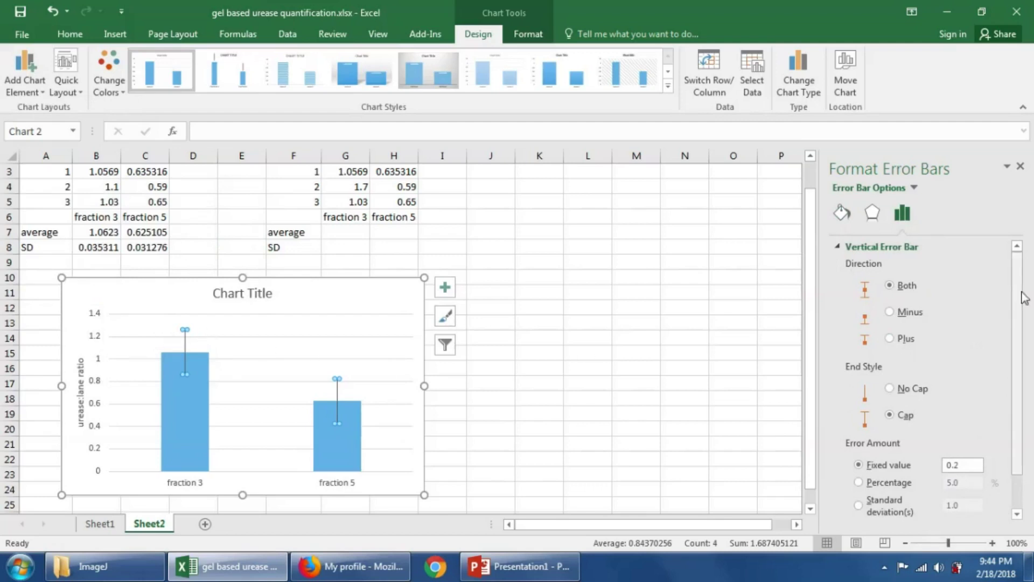
pyautogui.scroll(-2, 1022, 302)
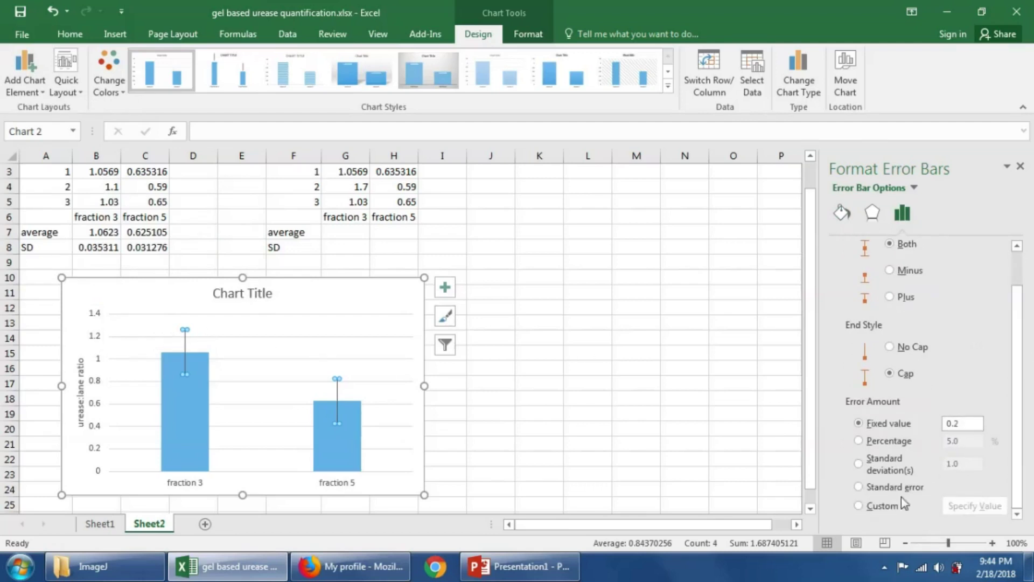
# Set custom positive and negative error values to the SD range B8:C8
pyautogui.click(877, 507)
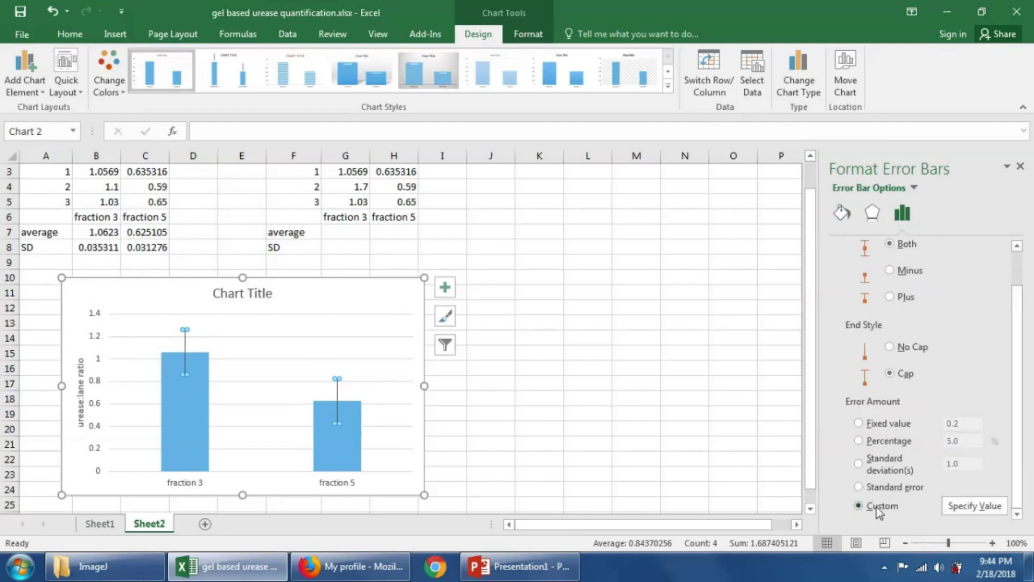
pyautogui.click(964, 507)
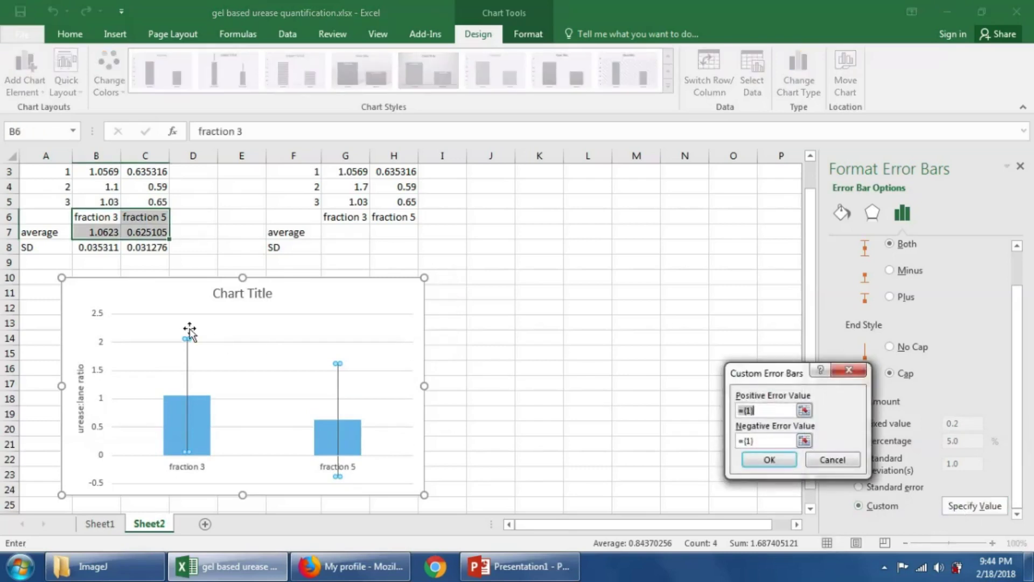
pyautogui.moveTo(96, 248); pyautogui.dragTo(140, 252)
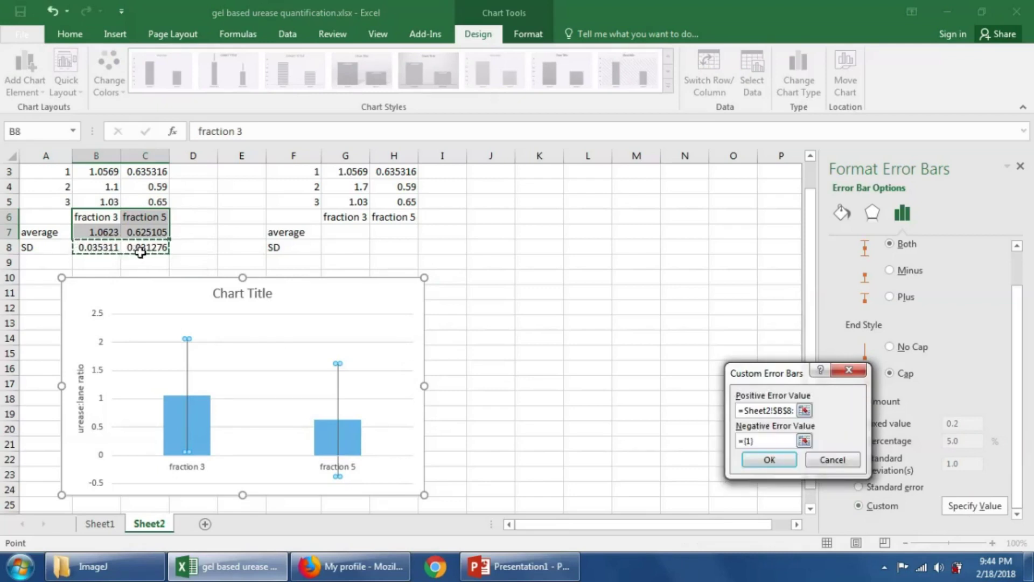
pyautogui.click(768, 443)
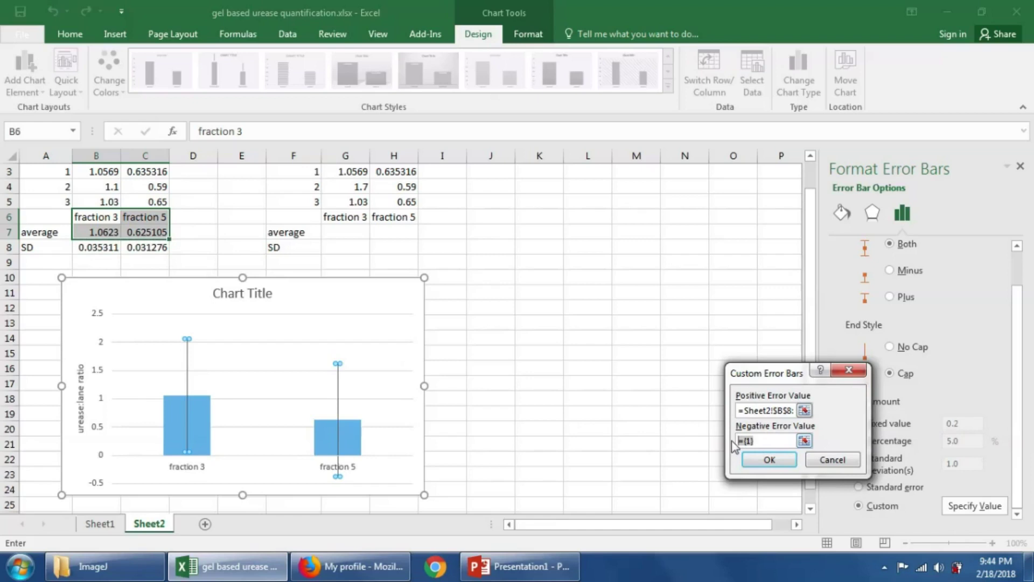
pyautogui.press('BackSpace')
pyautogui.moveTo(78, 249); pyautogui.dragTo(135, 250)
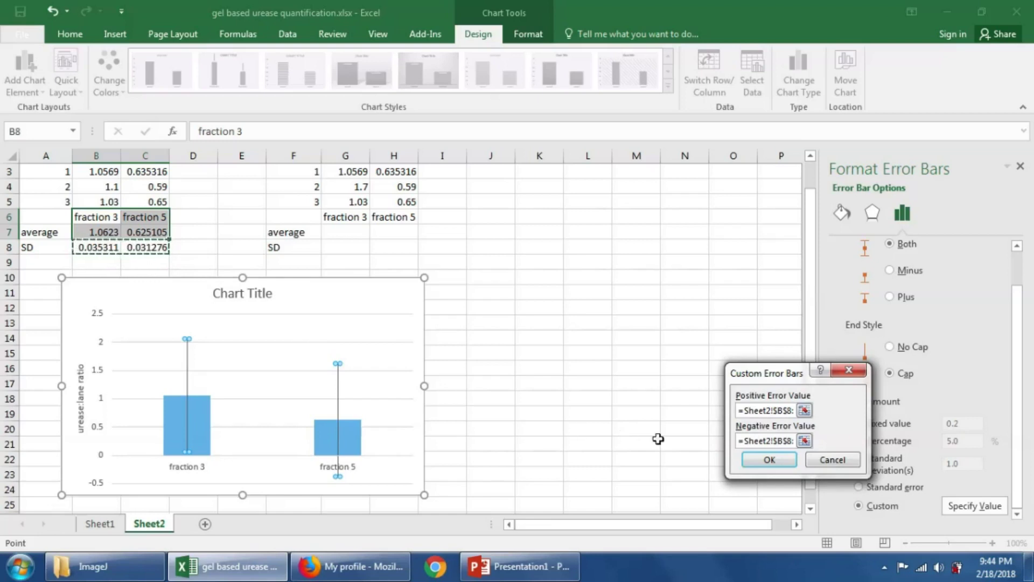
pyautogui.click(766, 463)
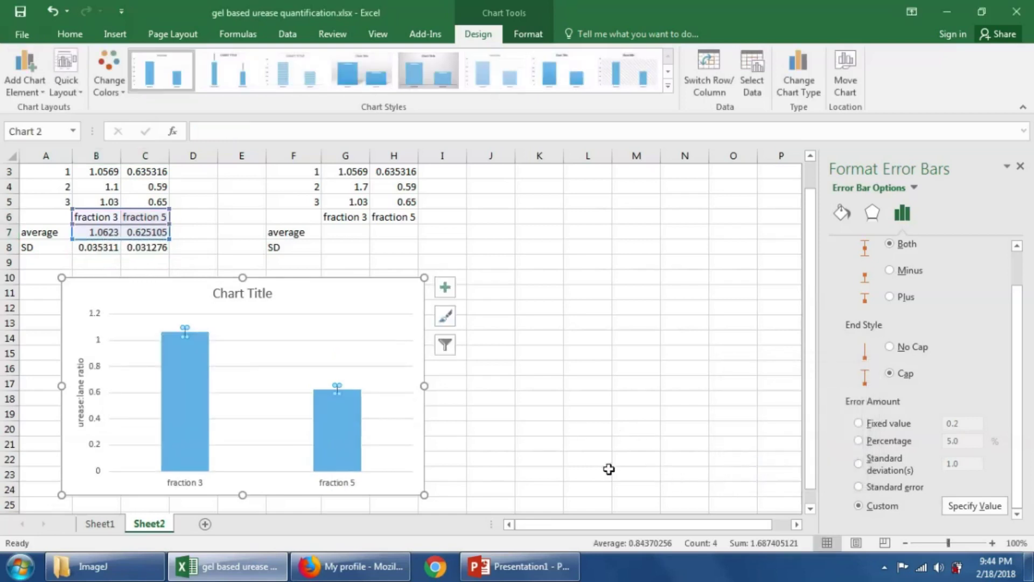
pyautogui.moveTo(463, 454); pyautogui.dragTo(469, 455)
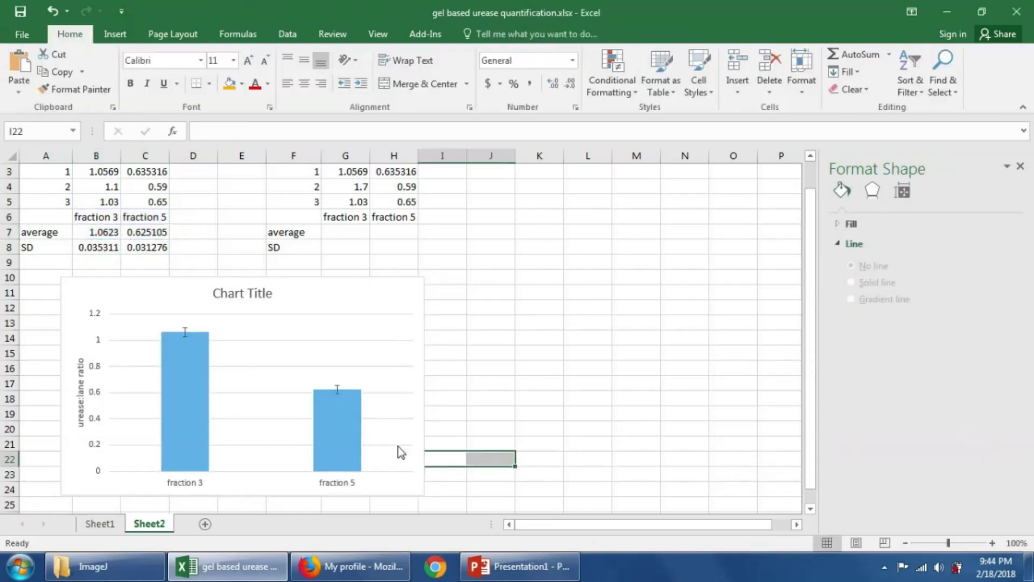
pyautogui.click(197, 431)
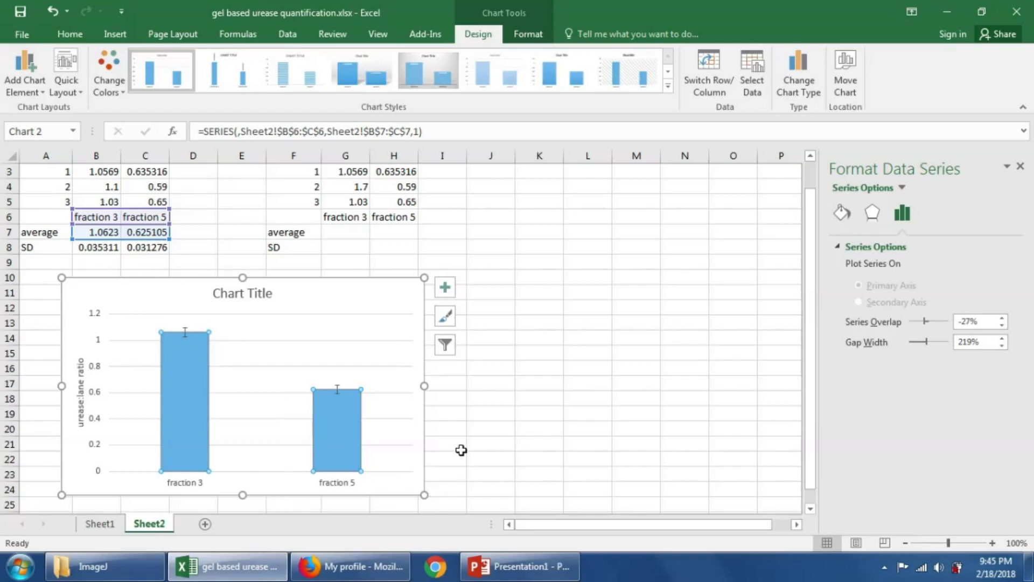
pyautogui.moveTo(447, 459); pyautogui.dragTo(488, 459)
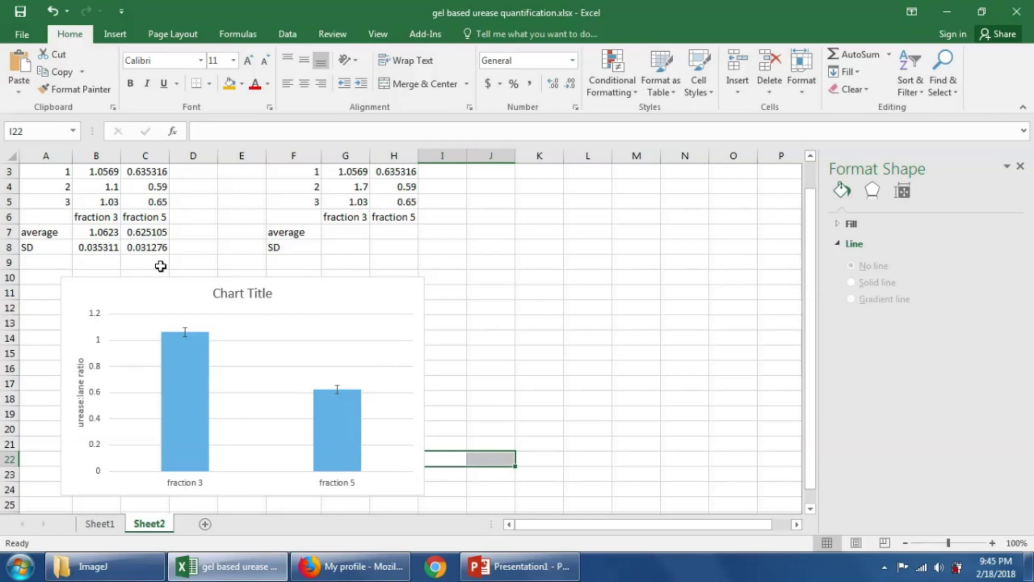
# Start a TTEST formula in C9 with B3:B5 as the first array
pyautogui.click(145, 263)
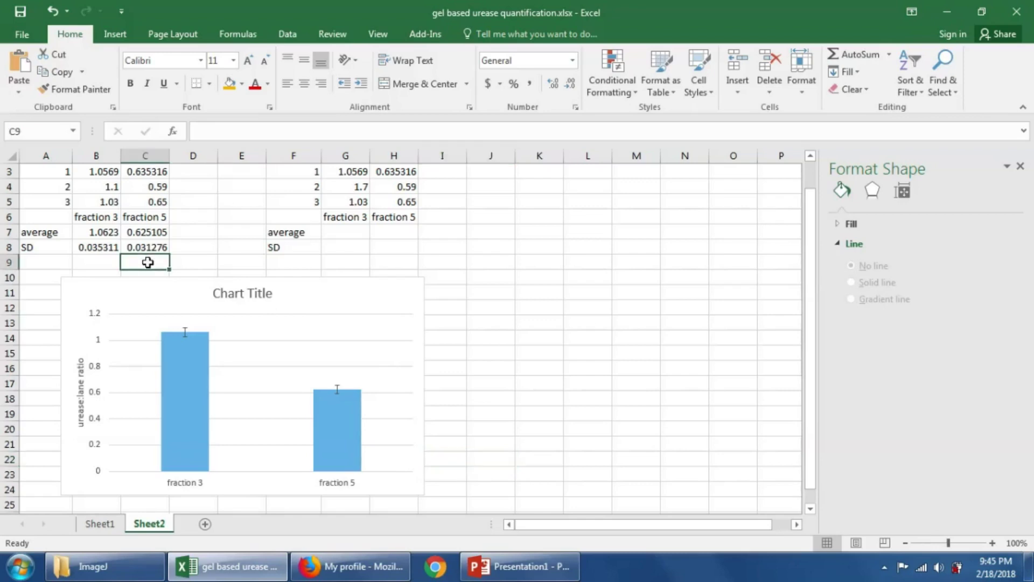
pyautogui.write('=')
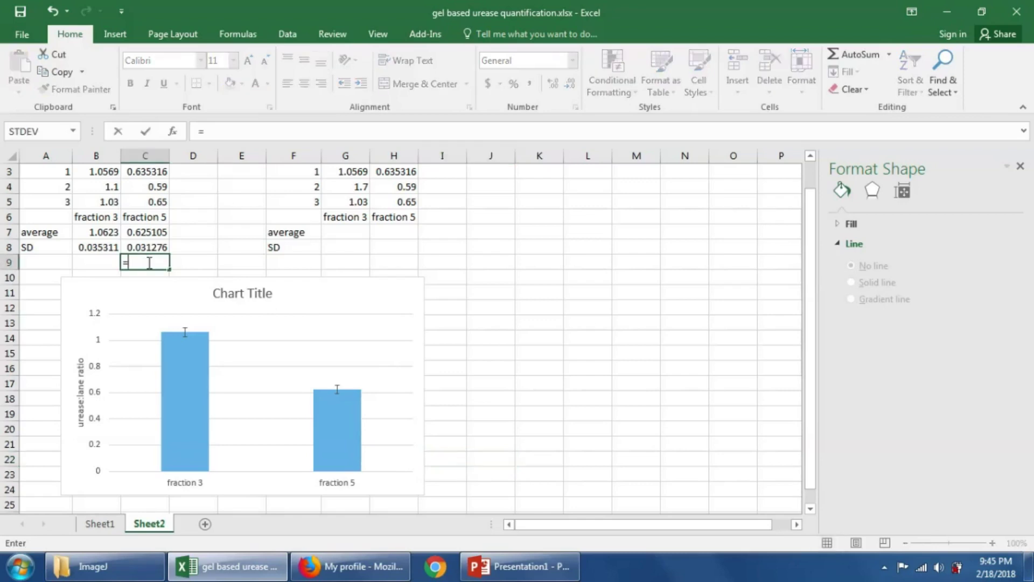
pyautogui.click(73, 131)
pyautogui.click(46, 183)
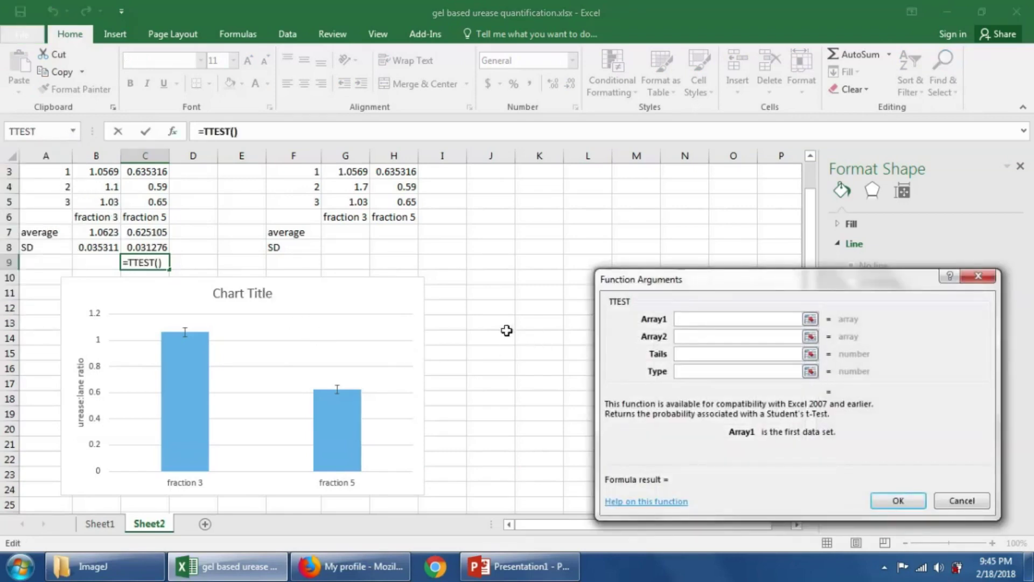
pyautogui.scroll(1, 351, 295)
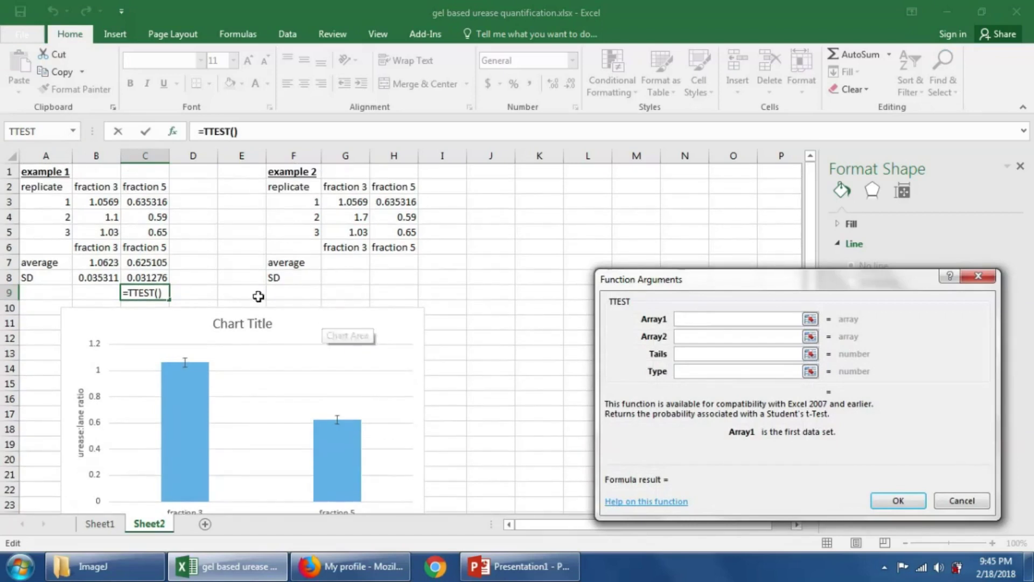
pyautogui.moveTo(104, 202); pyautogui.dragTo(106, 228)
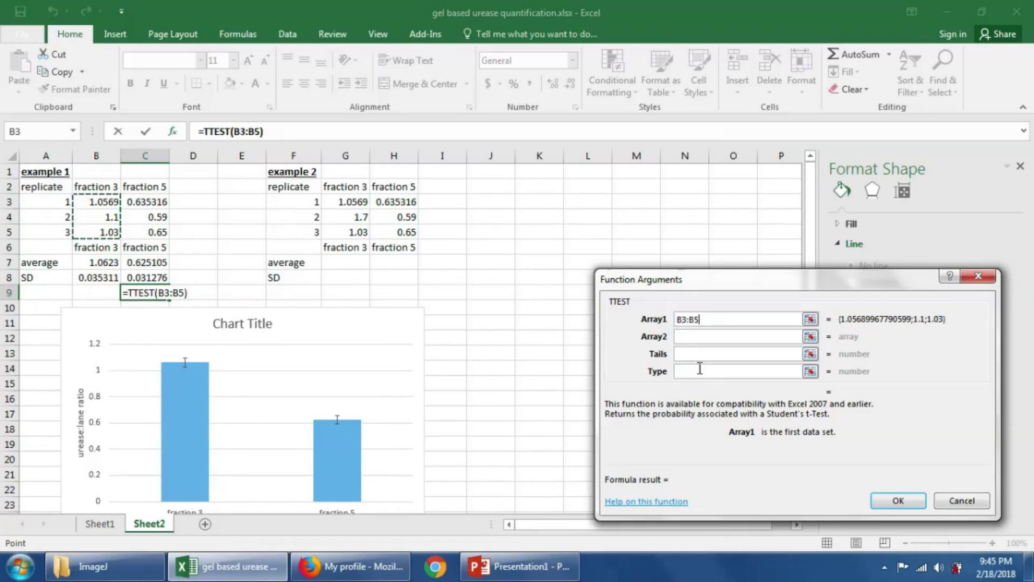
# Complete the t-test with array C3:C5, 2 tails and type 1, giving 0.007599
pyautogui.click(689, 338)
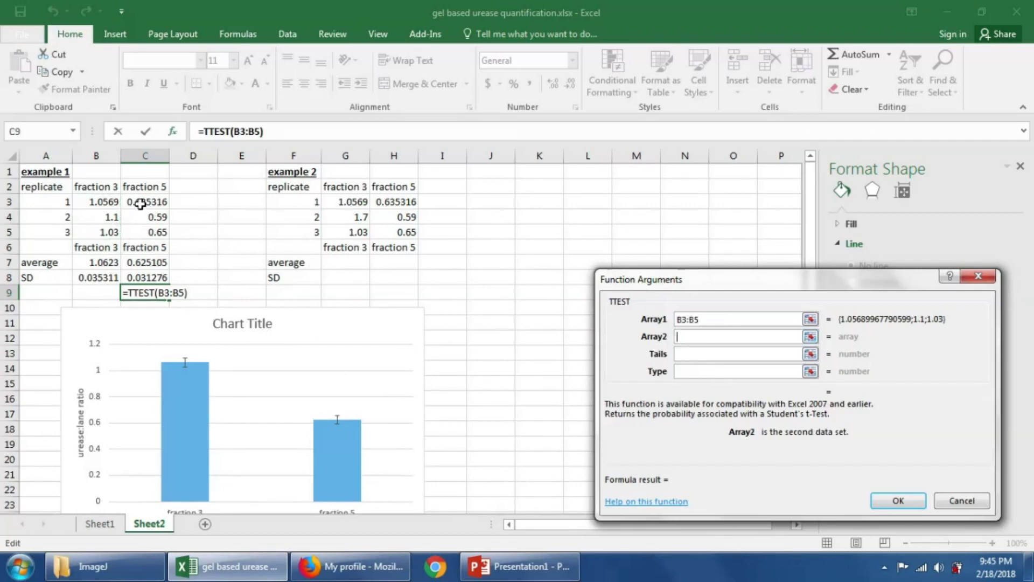
pyautogui.moveTo(141, 204); pyautogui.dragTo(146, 233)
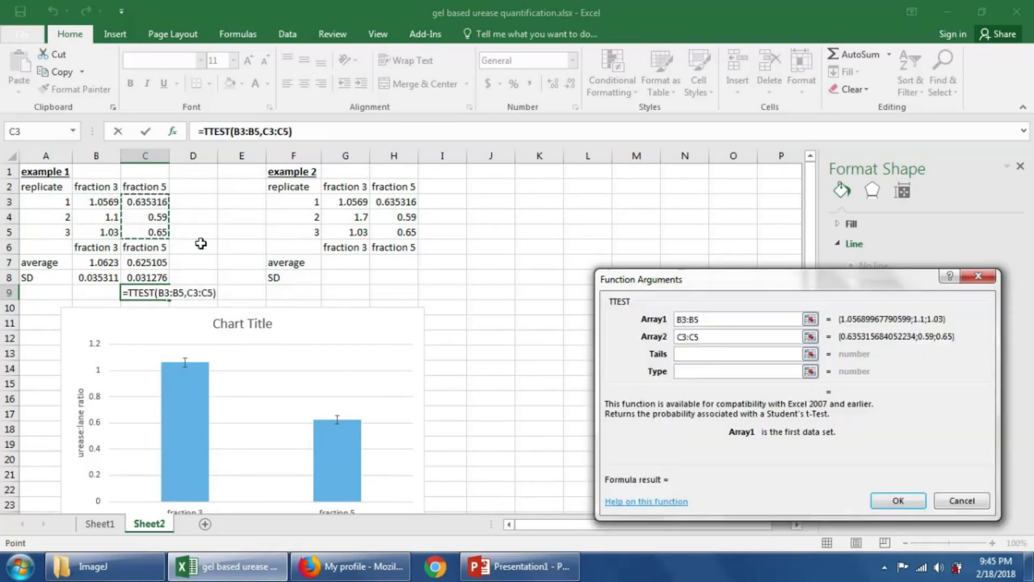
pyautogui.click(706, 354)
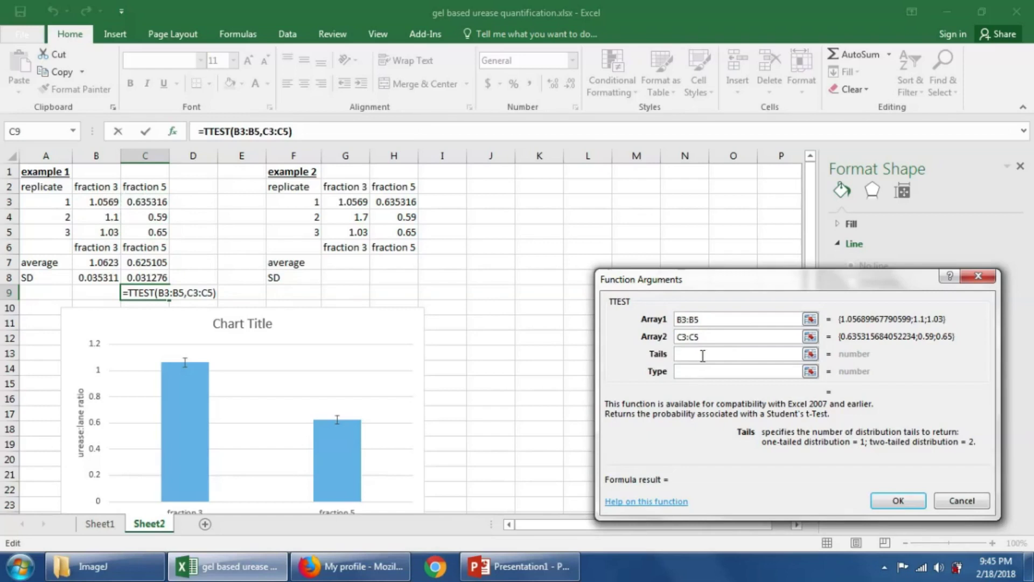
pyautogui.write('2')
pyautogui.click(703, 372)
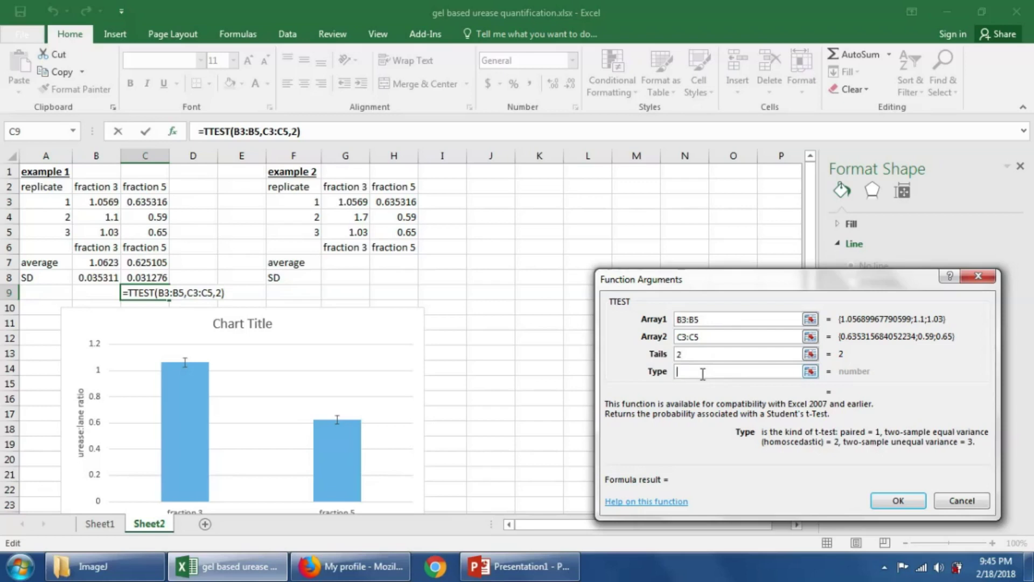
pyautogui.write('1')
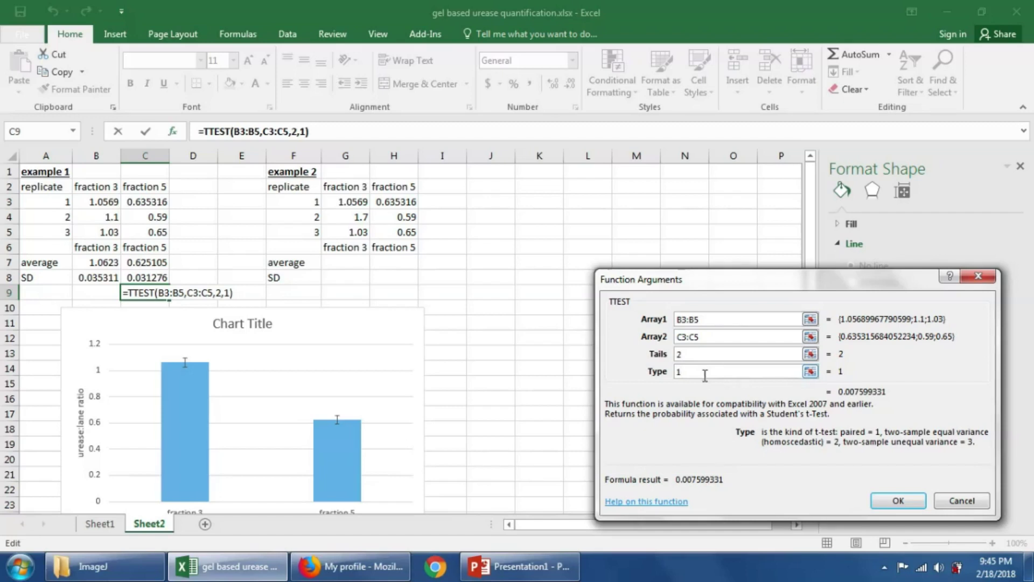
pyautogui.click(899, 502)
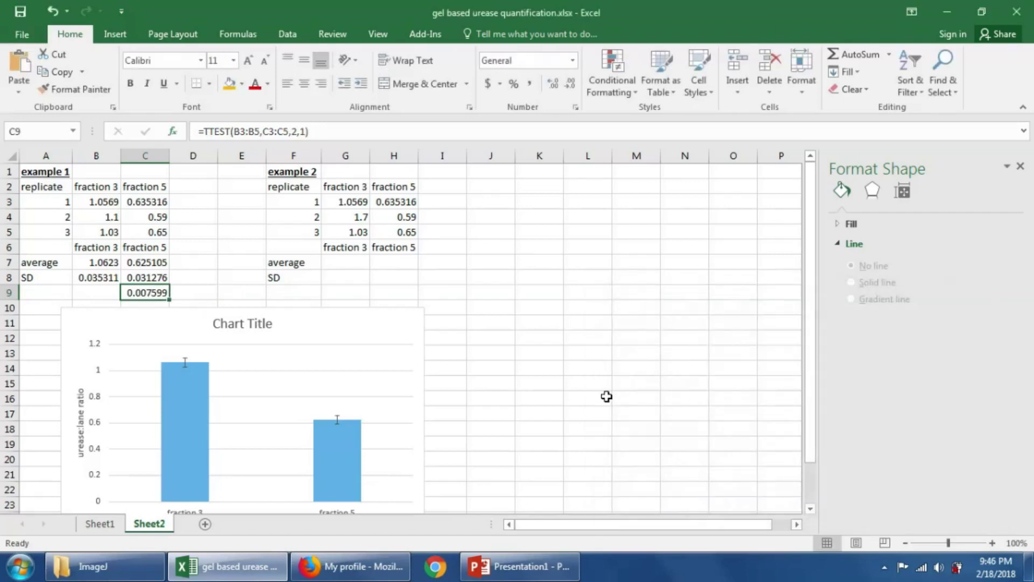
# Enter the label 'ttest' in B9 beside the p-value
pyautogui.scroll(-1, 606, 397)
pyautogui.click(99, 262)
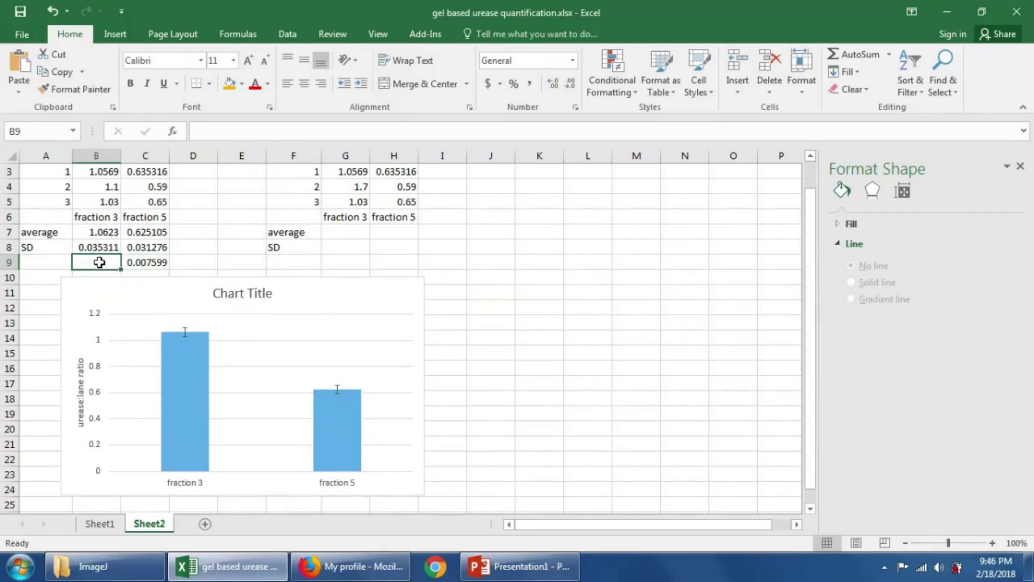
pyautogui.write('ttest')
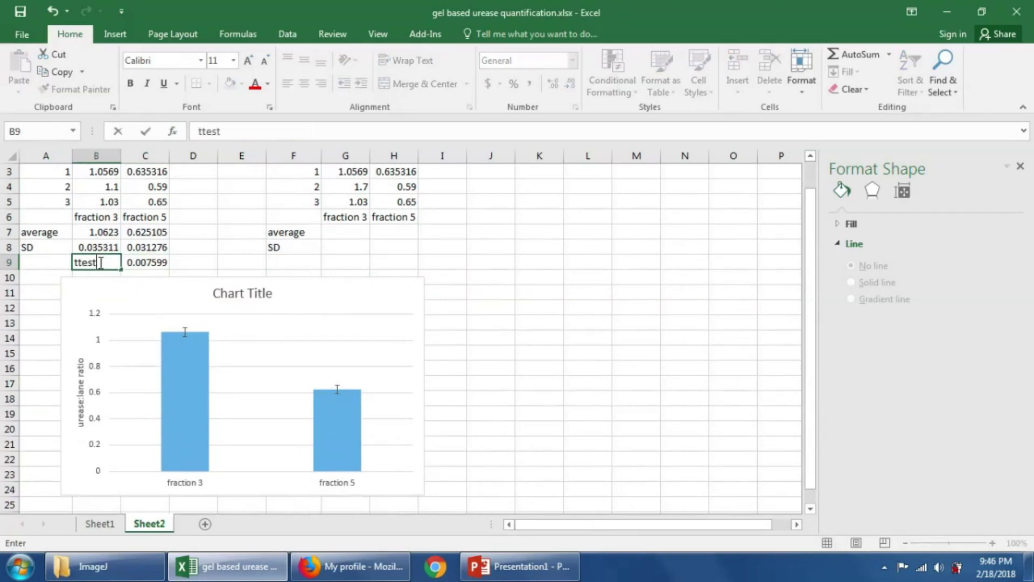
pyautogui.click(211, 263)
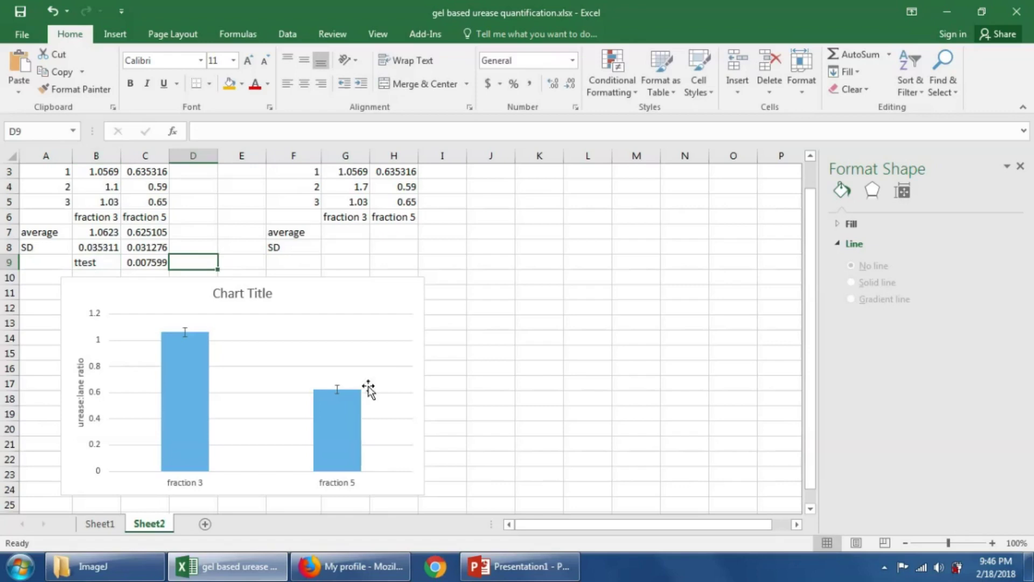
pyautogui.scroll(1, 471, 468)
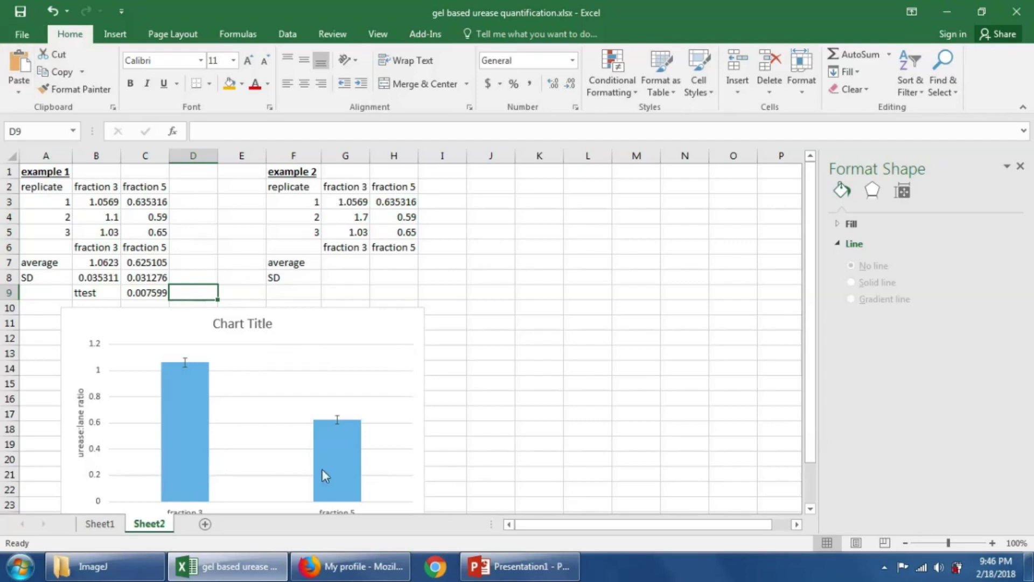
# Minimize the Excel window and restore it from the taskbar
pyautogui.moveTo(332, 459)
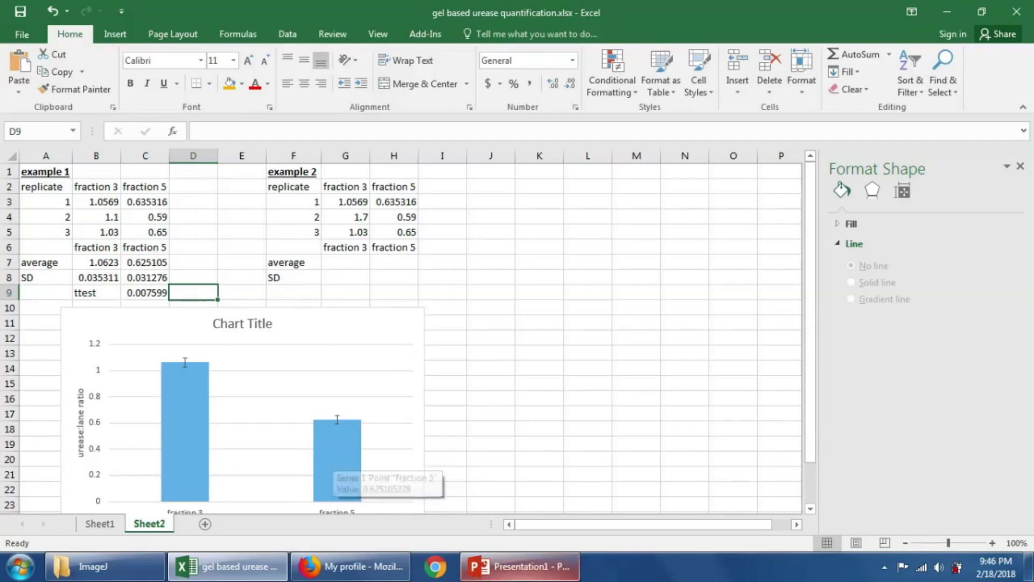
pyautogui.moveTo(520, 567)
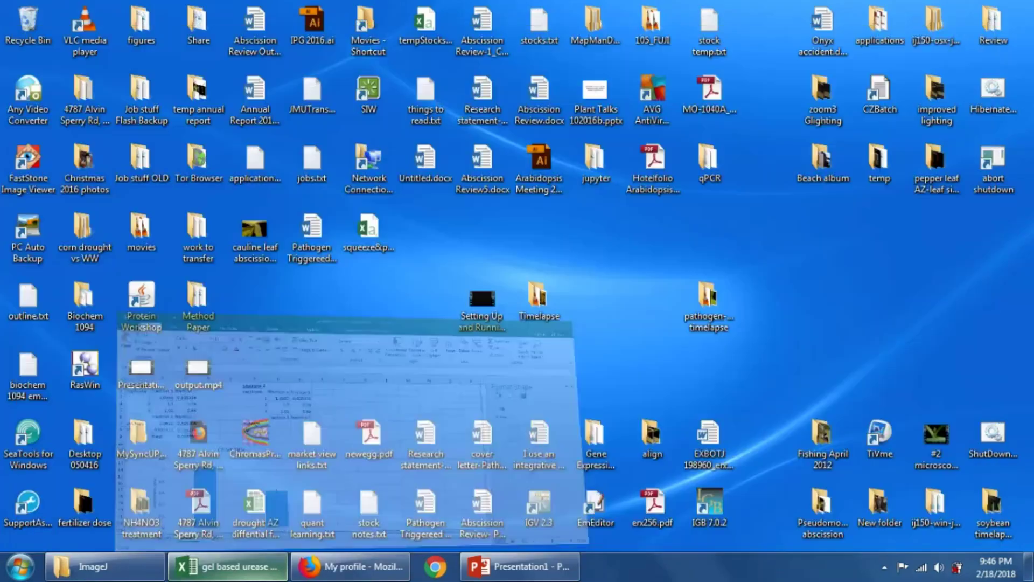
pyautogui.click(253, 576)
pyautogui.click(253, 576)
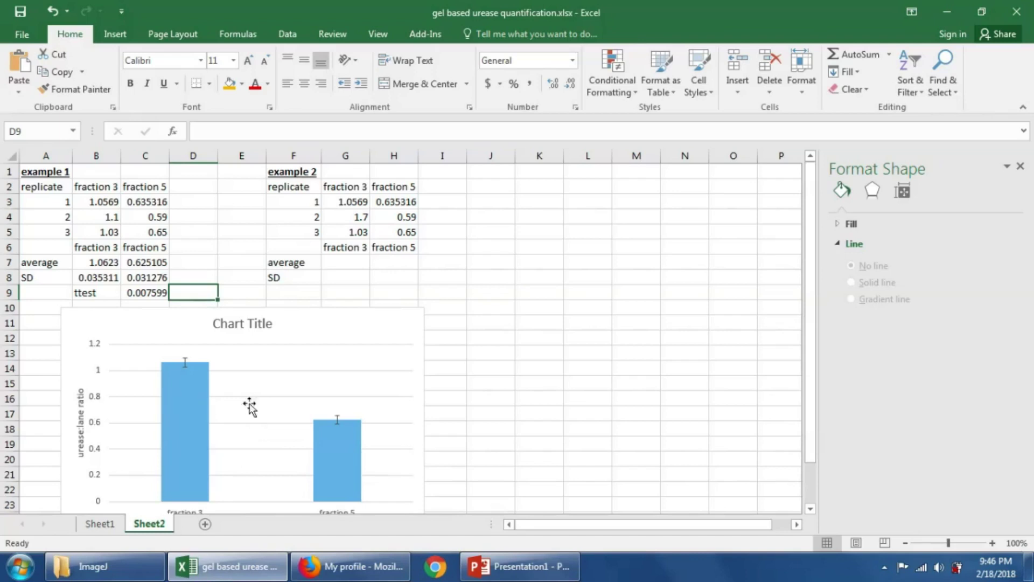
pyautogui.moveTo(341, 428)
# Select the example 1 chart and shift it slightly to the left
pyautogui.click(156, 310)
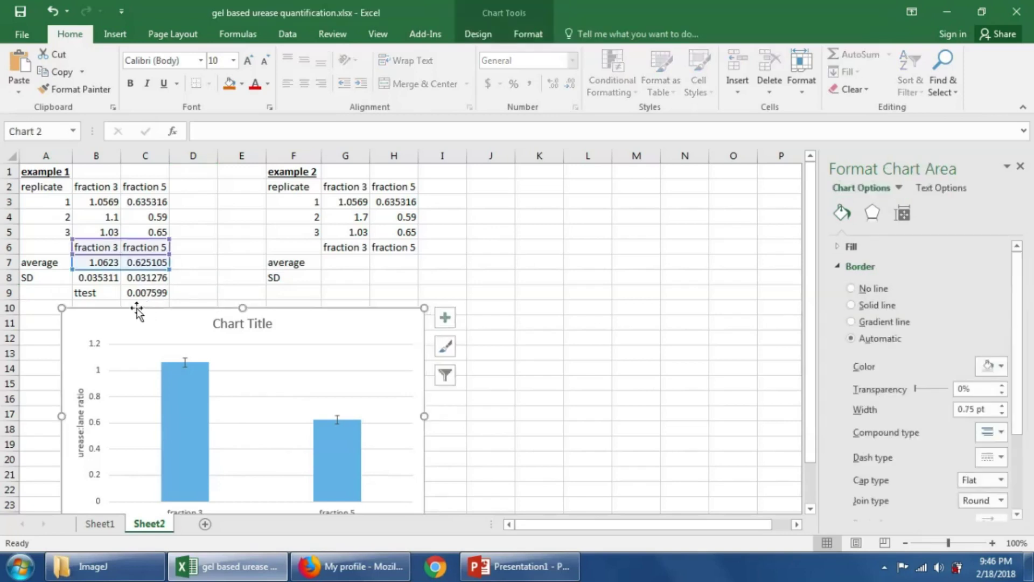
pyautogui.moveTo(129, 308); pyautogui.dragTo(96, 307)
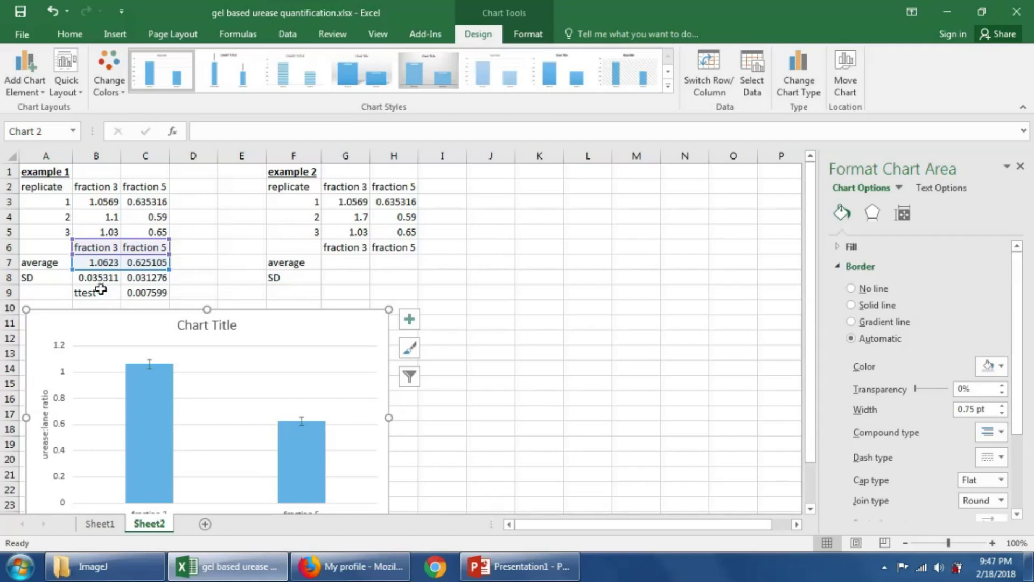
# Copy example 1's average, SD and ttest block B7:C9 into example 2 at G7
pyautogui.click(181, 279)
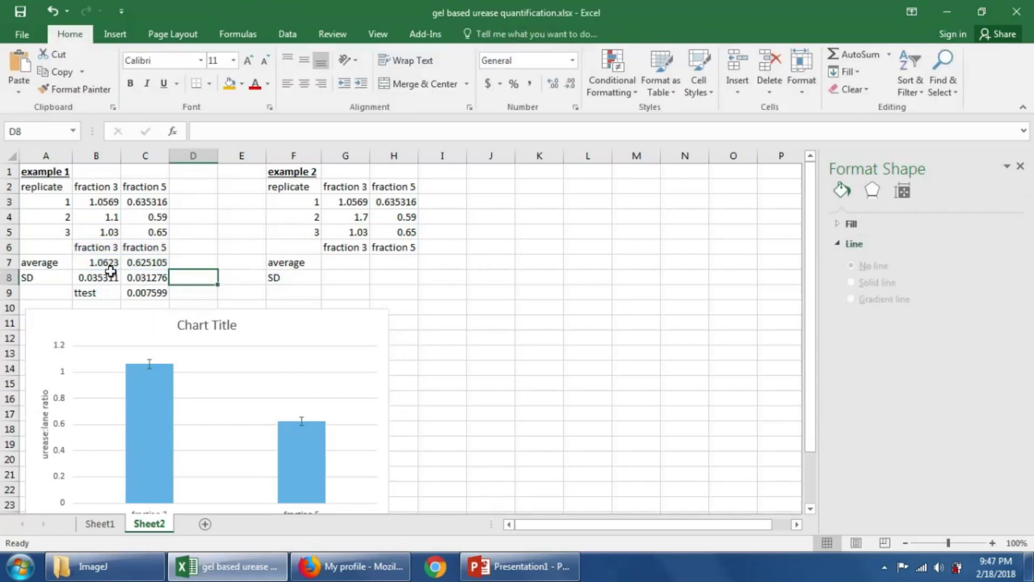
pyautogui.moveTo(105, 262); pyautogui.dragTo(137, 288)
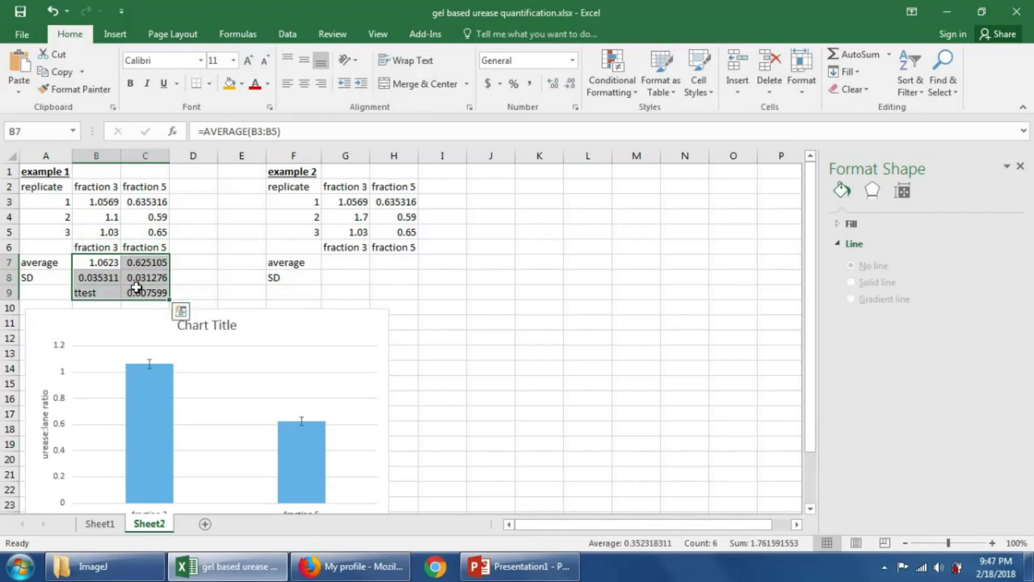
pyautogui.hotkey('ctrl', 'c')
pyautogui.click(351, 264)
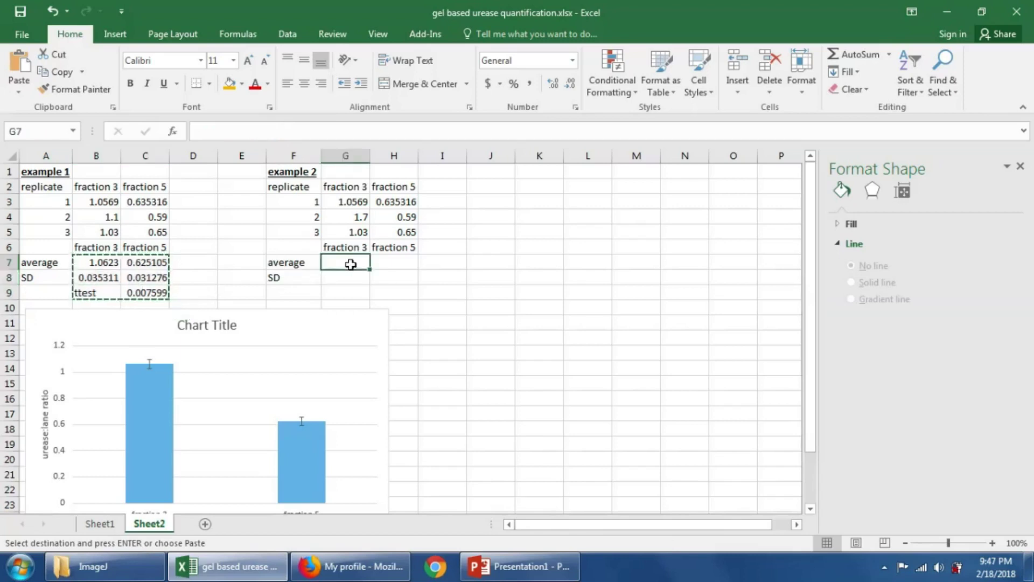
pyautogui.hotkey('ctrl', 'v')
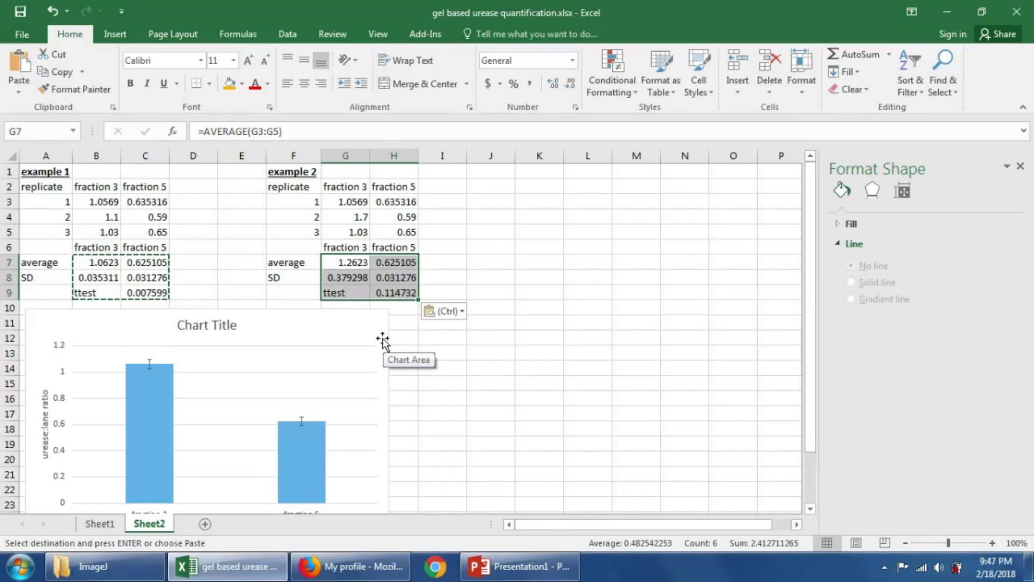
pyautogui.click(455, 343)
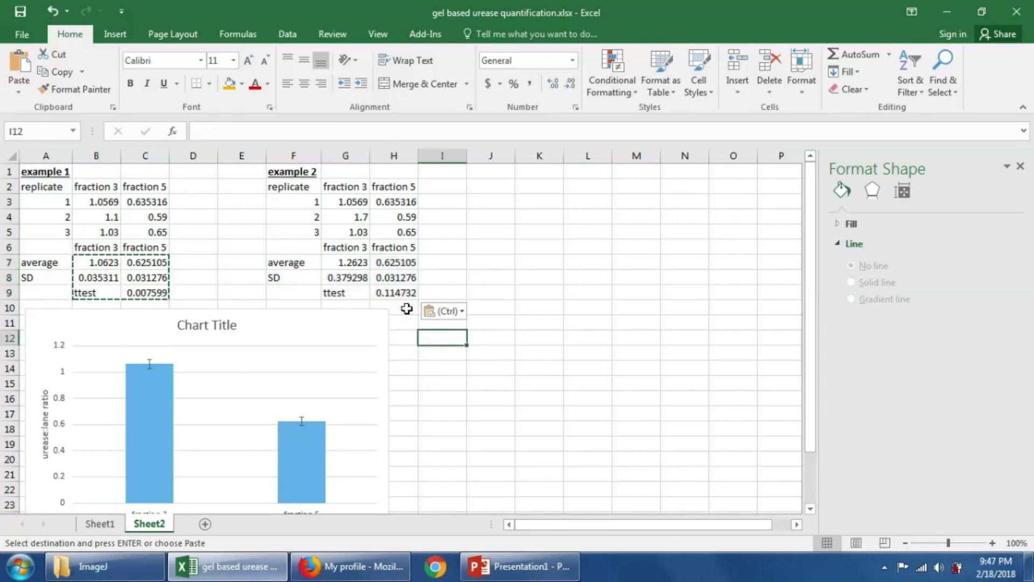
# Verify H9's TTEST formula uses example 2's ranges, giving 0.114732
pyautogui.click(402, 291)
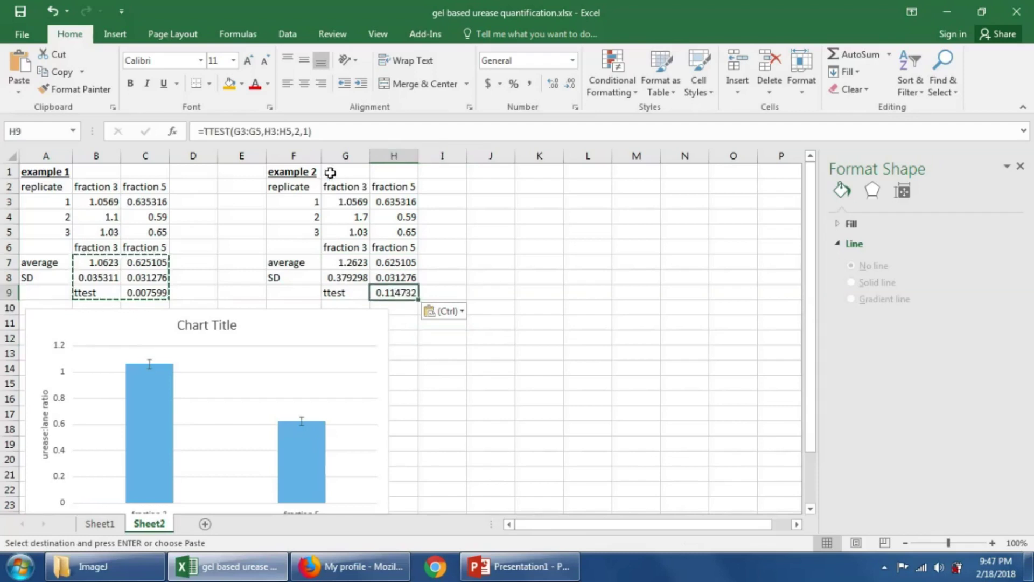
pyautogui.click(295, 132)
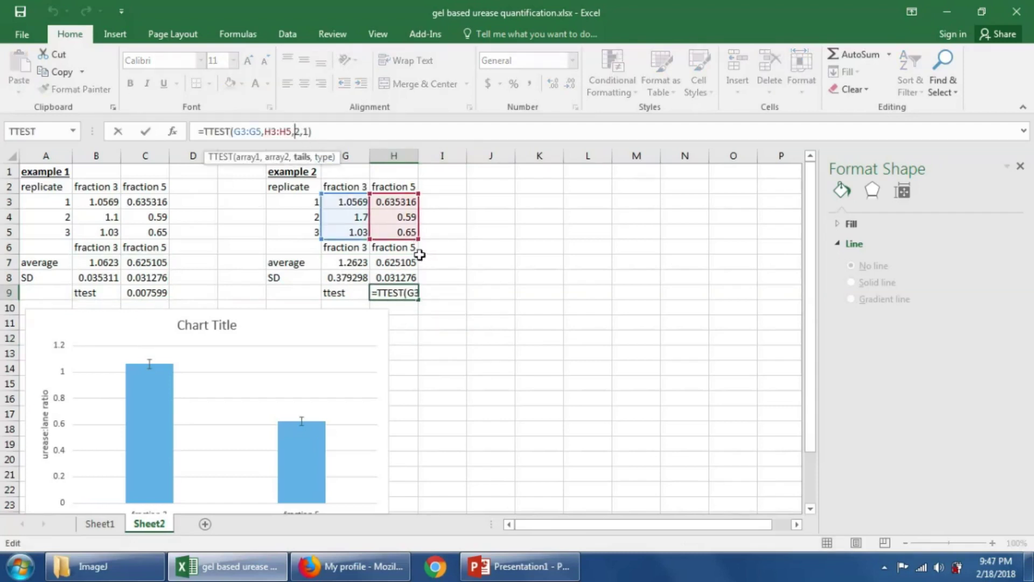
pyautogui.press('Escape')
pyautogui.click(459, 319)
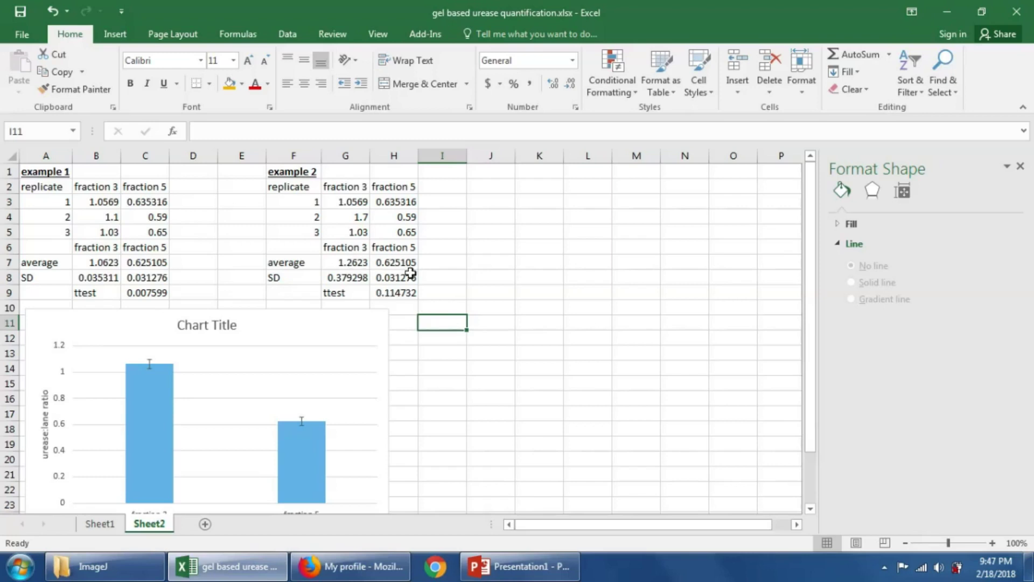
pyautogui.scroll(-1, 388, 269)
pyautogui.scroll(1, 396, 273)
# Insert a clustered column chart of G6:H7, place it beside example 1's chart, and select its bars
pyautogui.moveTo(338, 248); pyautogui.dragTo(385, 261)
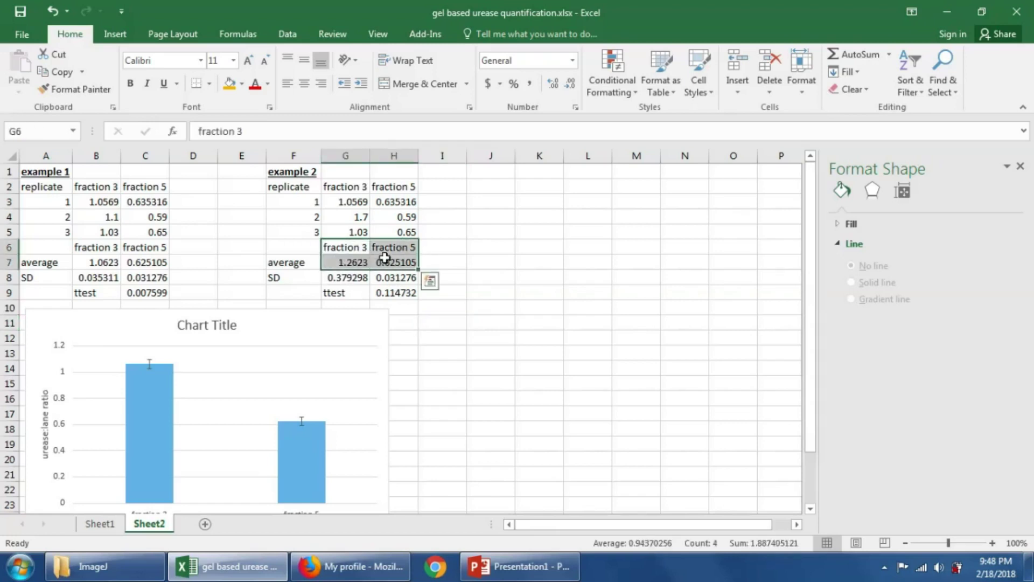
pyautogui.click(115, 34)
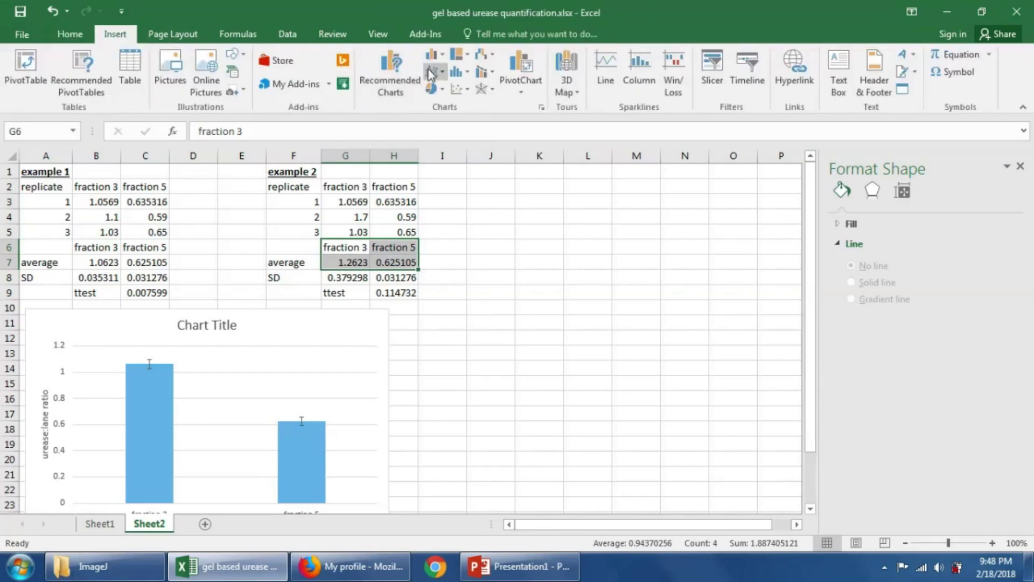
pyautogui.click(431, 60)
pyautogui.click(443, 101)
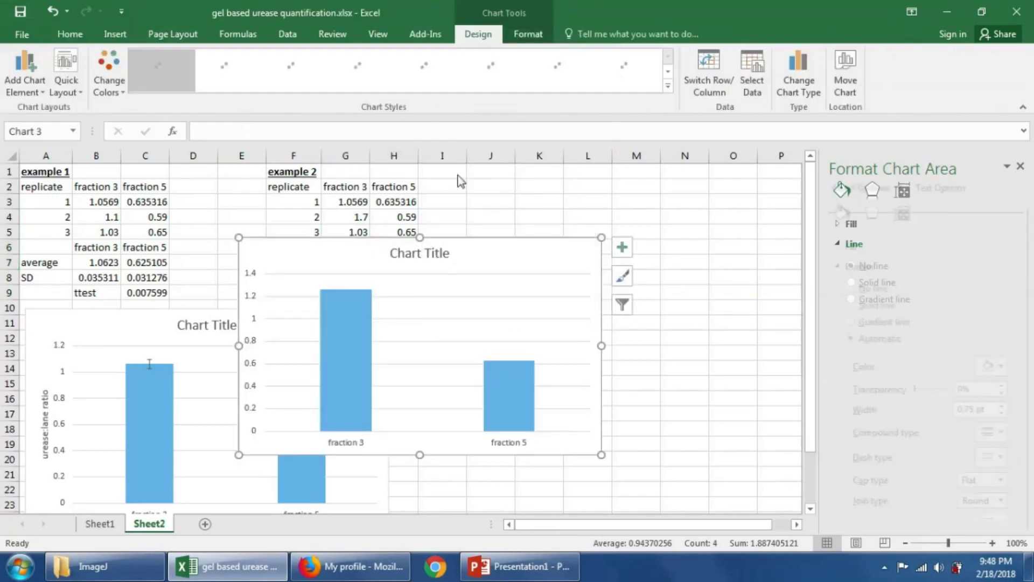
pyautogui.moveTo(451, 235)
pyautogui.mouseDown()
pyautogui.moveTo(630, 296)
pyautogui.moveTo(623, 307)
pyautogui.mouseUp()
pyautogui.scroll(-2, 605, 262)
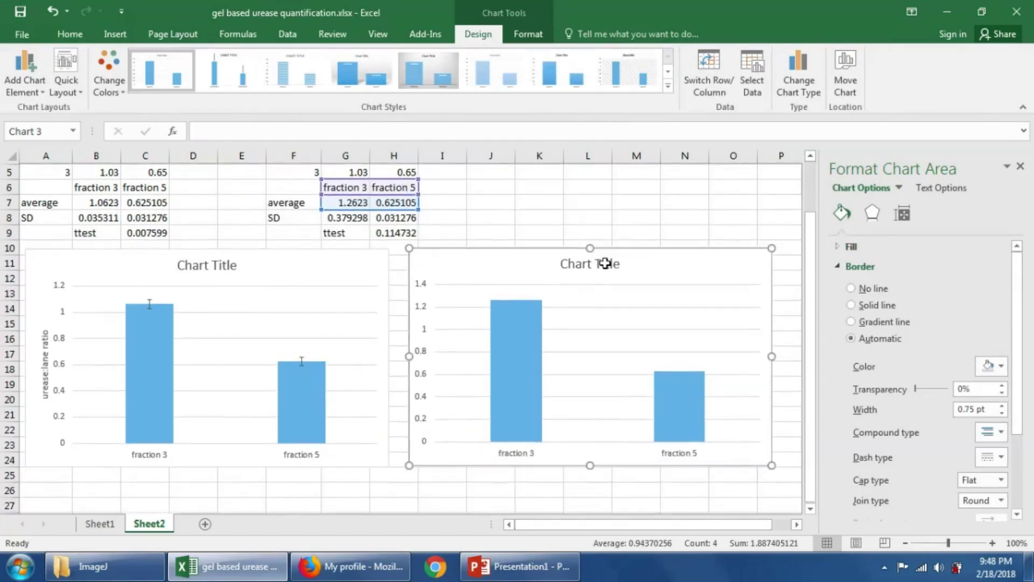
pyautogui.click(525, 344)
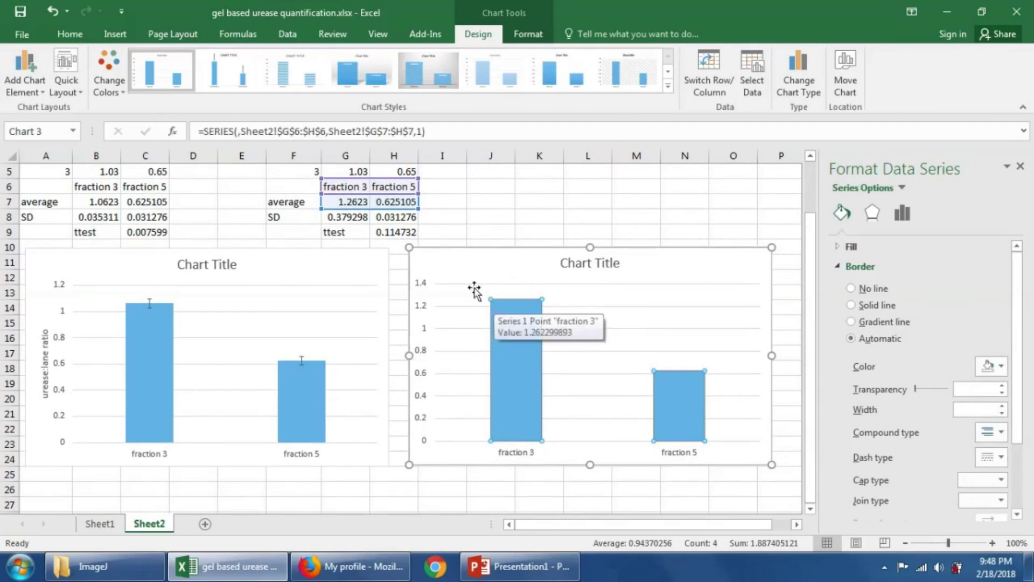
# Add error bars to the example 2 chart and bring up their full options
pyautogui.click(30, 94)
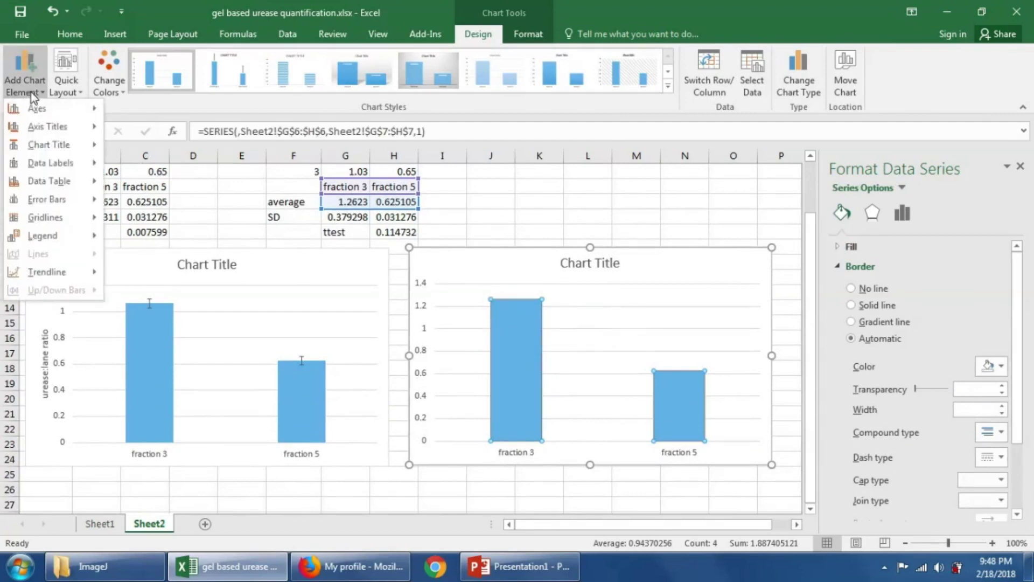
pyautogui.moveTo(82, 206)
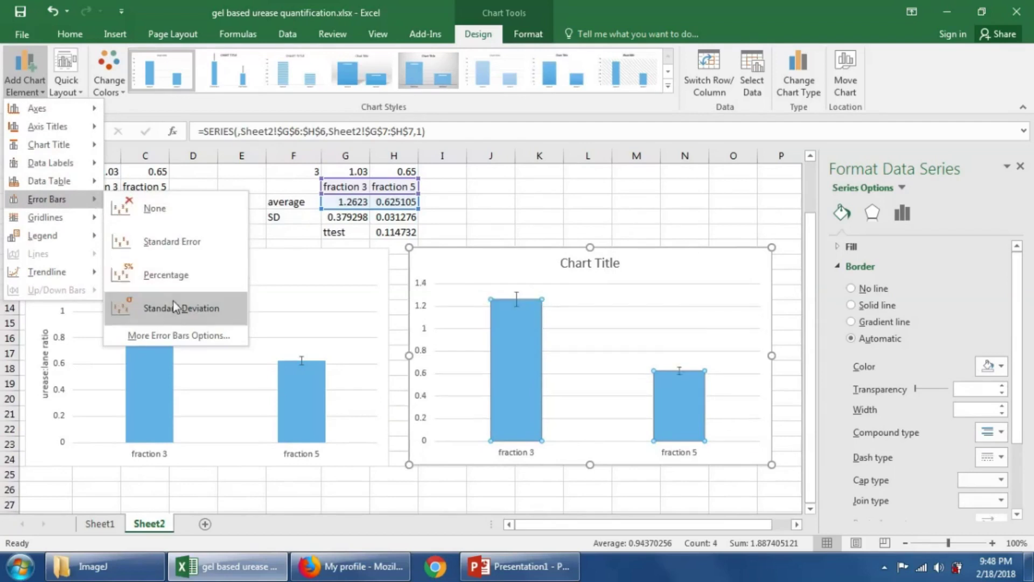
pyautogui.click(178, 335)
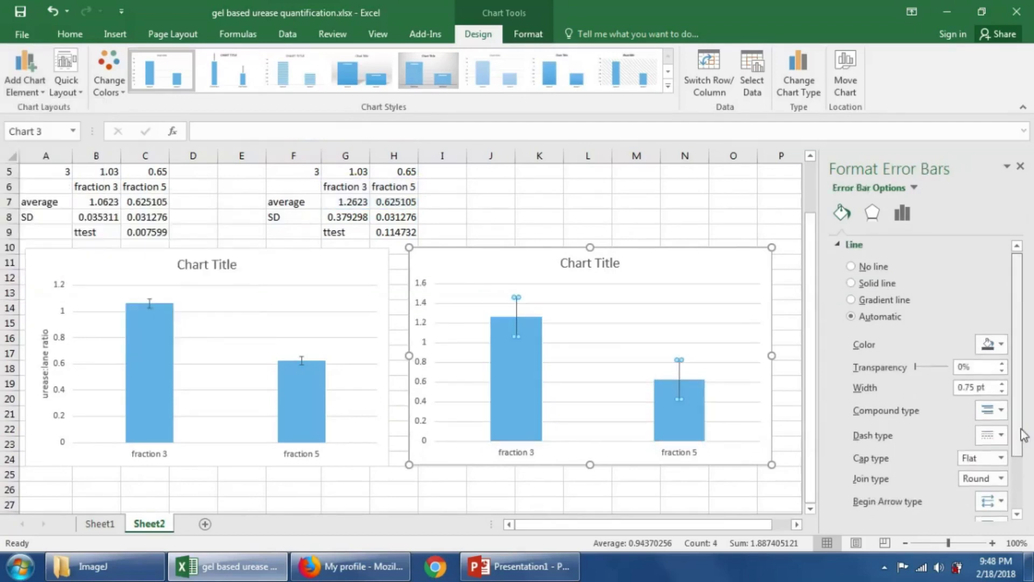
pyautogui.scroll(-2, 1021, 415)
pyautogui.scroll(2, 1019, 395)
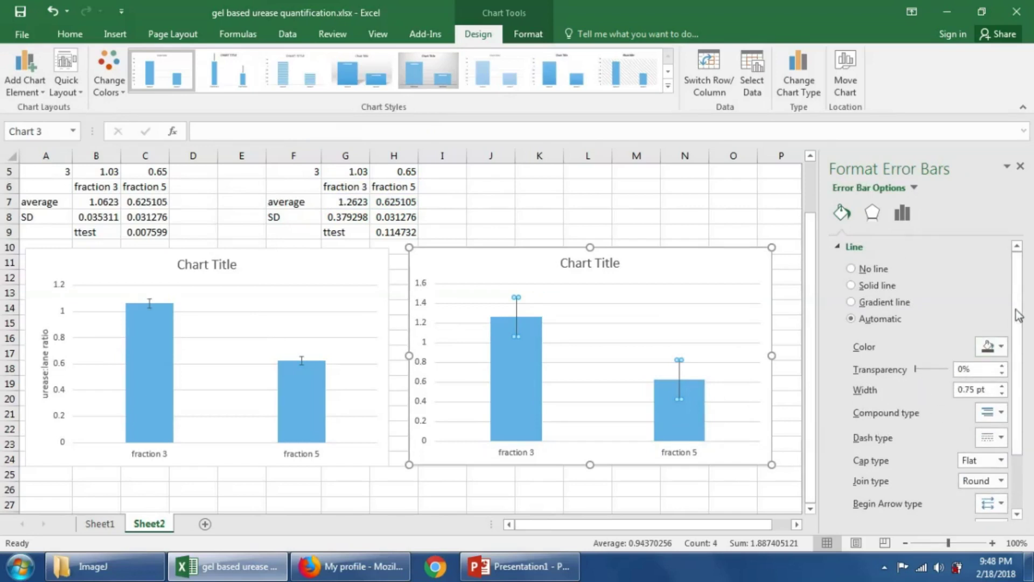
pyautogui.scroll(-2, 1022, 305)
pyautogui.scroll(2, 1002, 258)
pyautogui.click(25, 95)
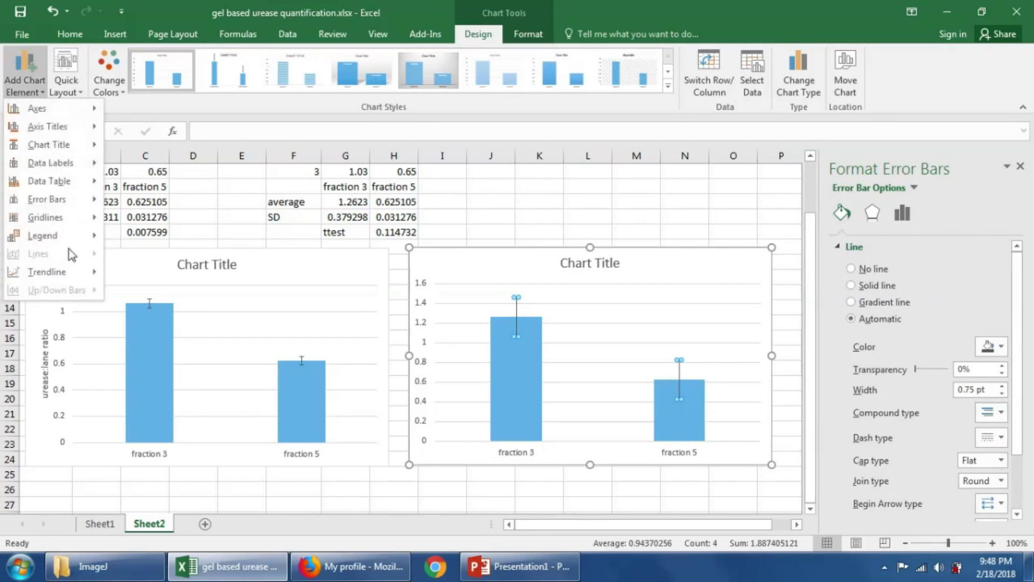
pyautogui.moveTo(64, 202)
pyautogui.click(196, 334)
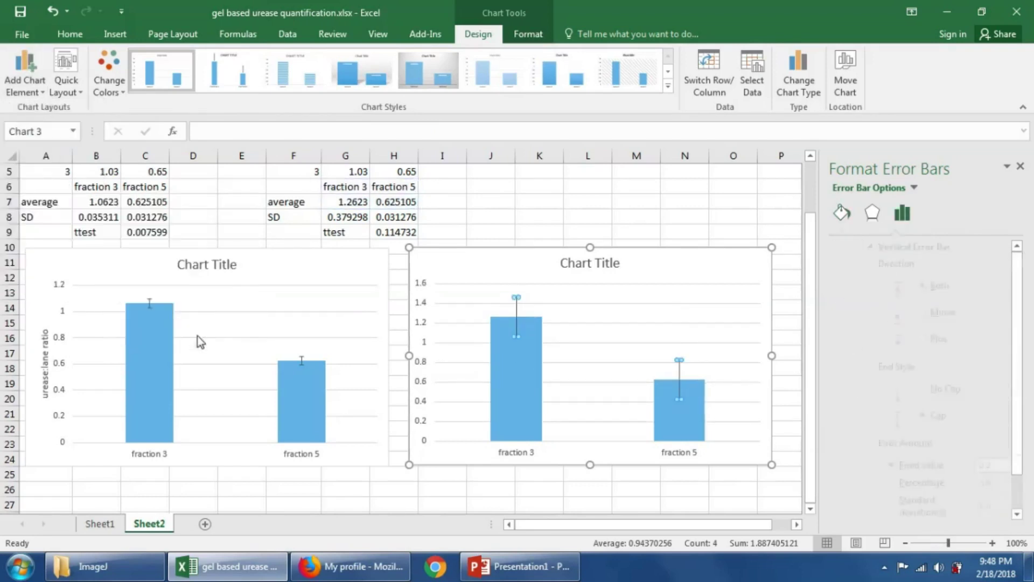
pyautogui.scroll(-2, 1004, 434)
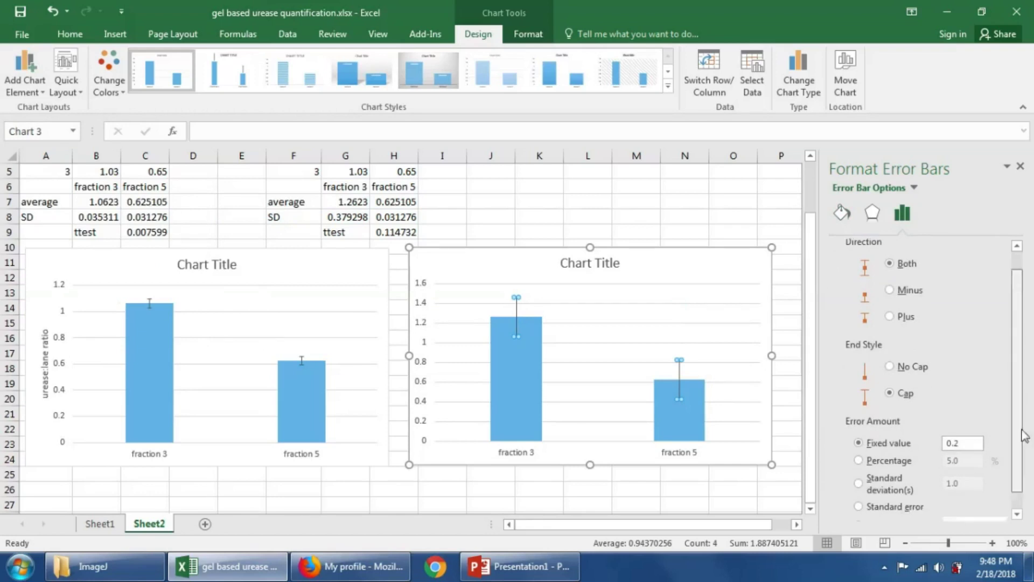
# Set custom positive and negative error values to the SD row G8:H8
pyautogui.click(859, 506)
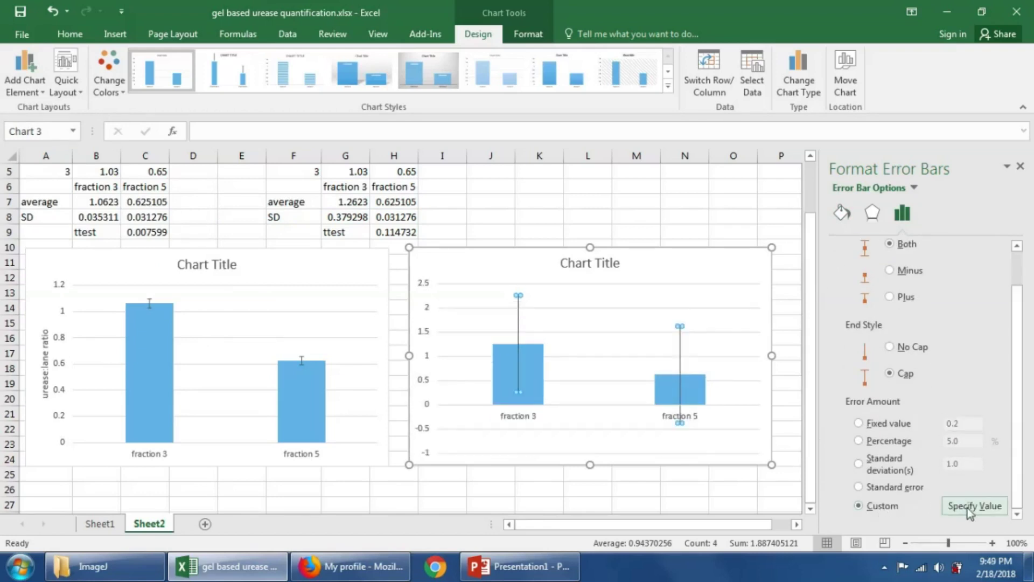
pyautogui.click(969, 509)
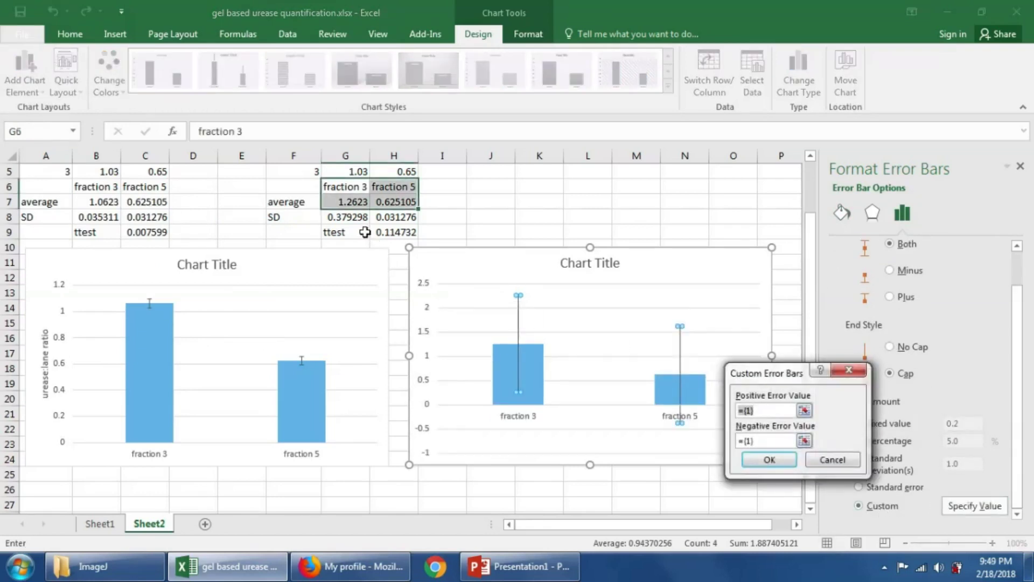
pyautogui.moveTo(342, 218); pyautogui.dragTo(396, 218)
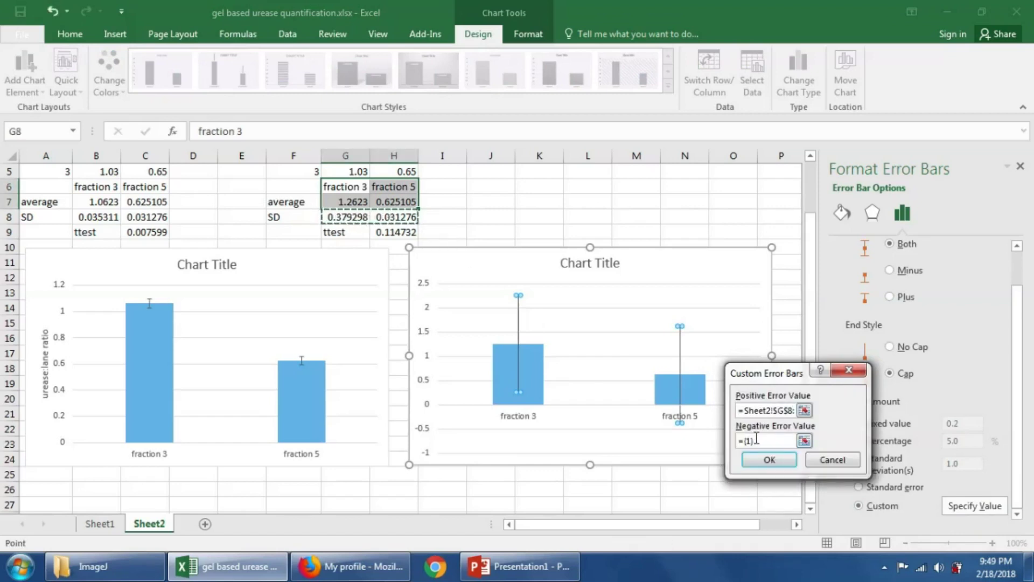
pyautogui.click(740, 442)
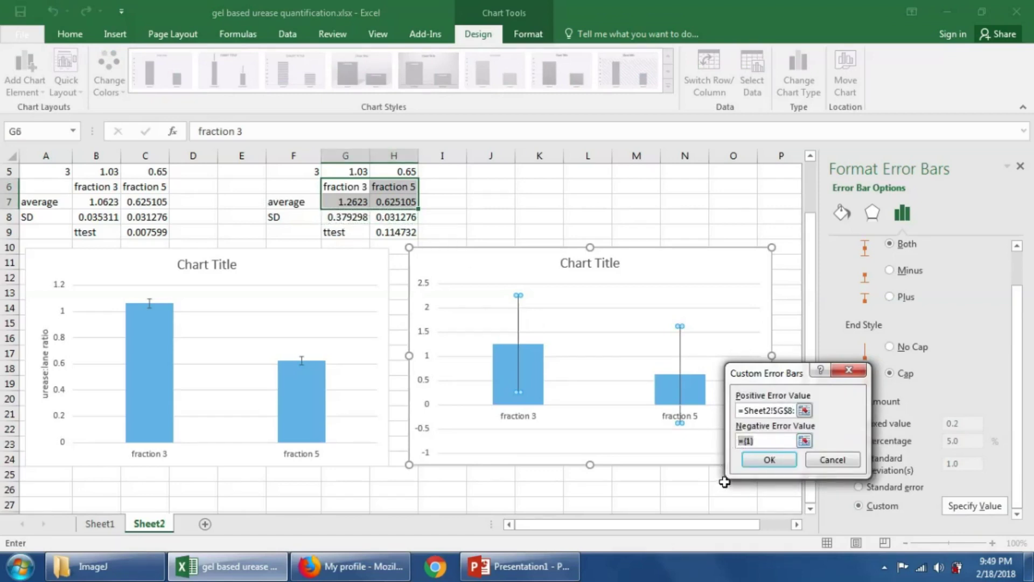
pyautogui.press('BackSpace')
pyautogui.moveTo(342, 217); pyautogui.dragTo(390, 221)
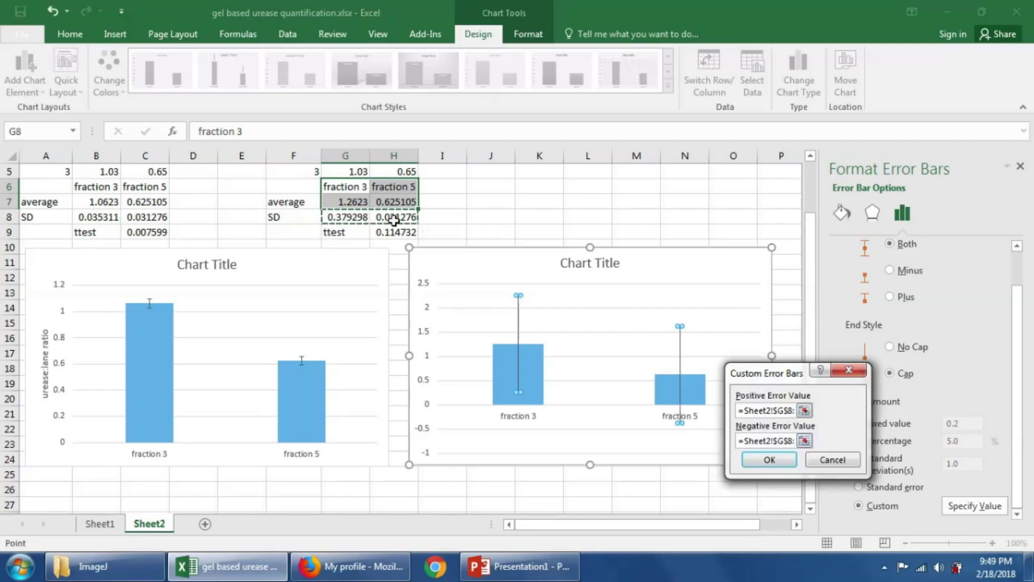
pyautogui.click(770, 460)
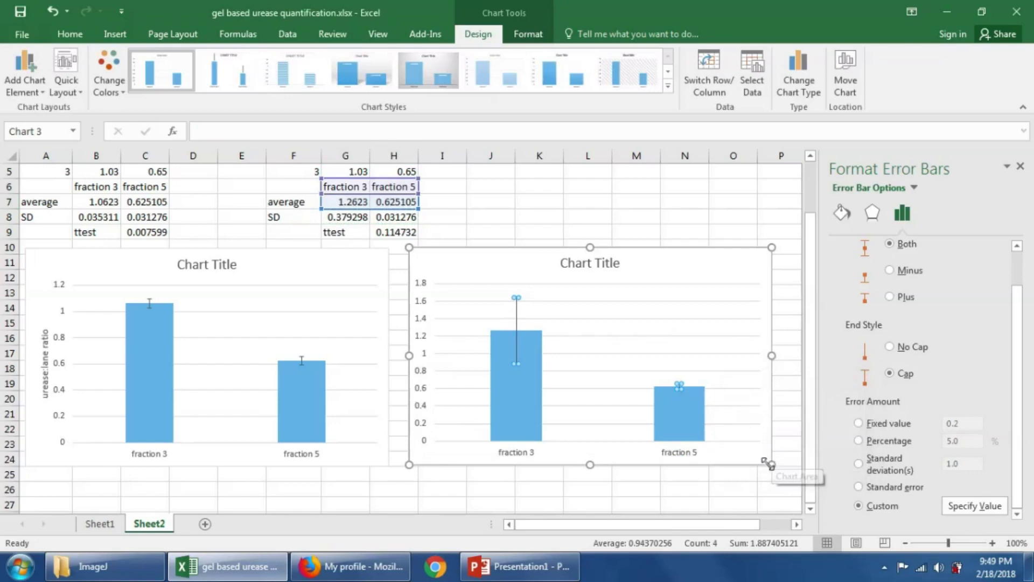
pyautogui.click(789, 448)
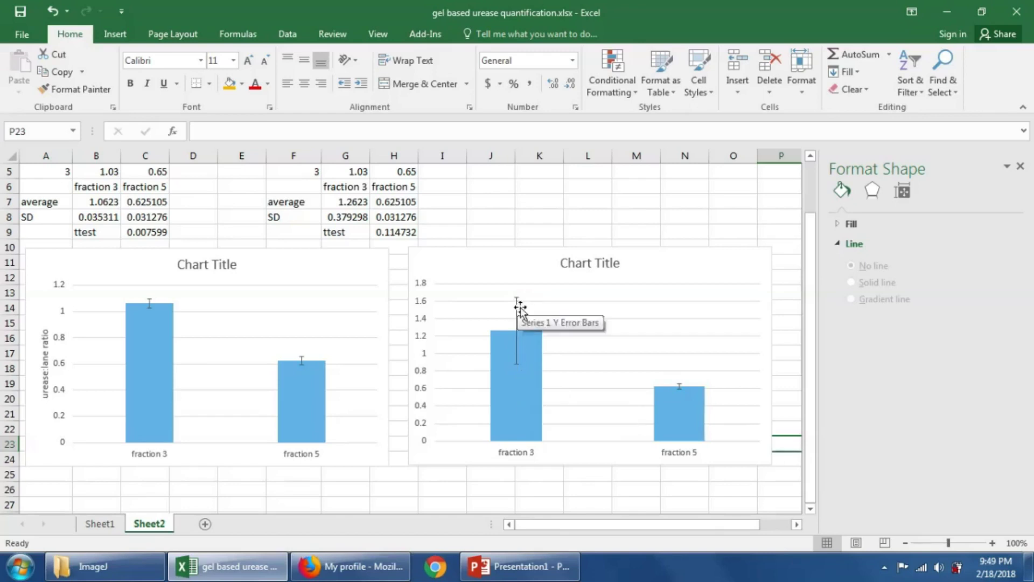
pyautogui.moveTo(527, 370)
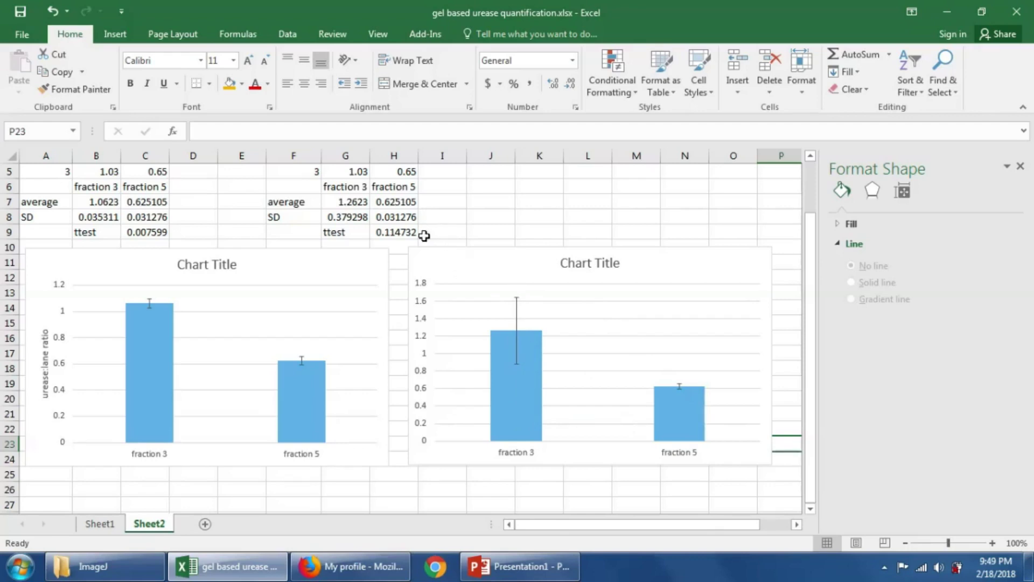
pyautogui.scroll(2, 413, 234)
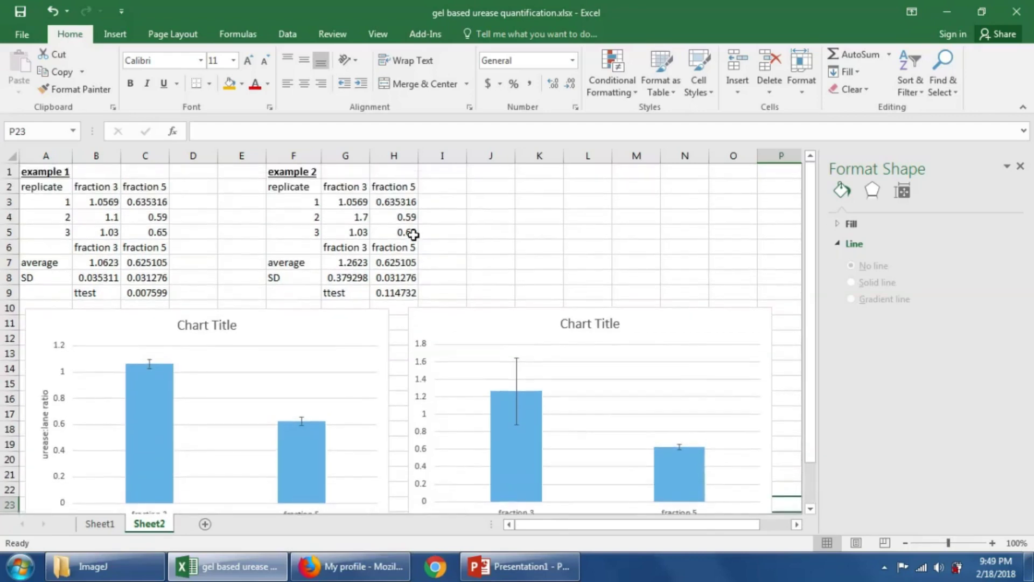